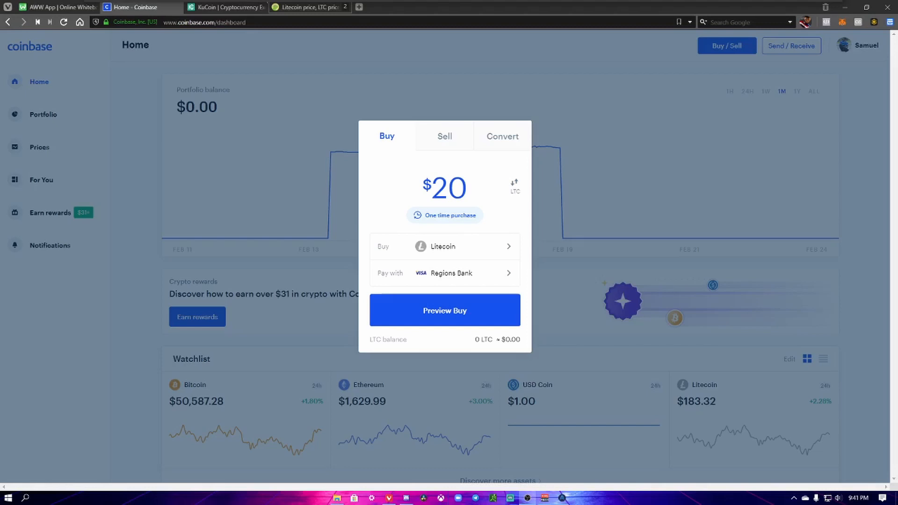
- Check the transfer plan on the AWW whiteboard, then buy $20 of Litecoin on Coinbase with the Regions Bank card
click(63, 7)
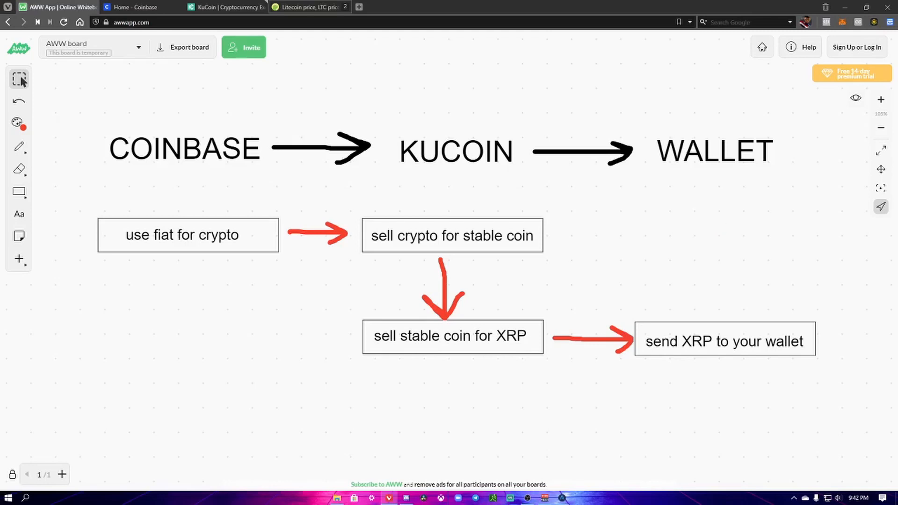
key(ctrl+Tab)
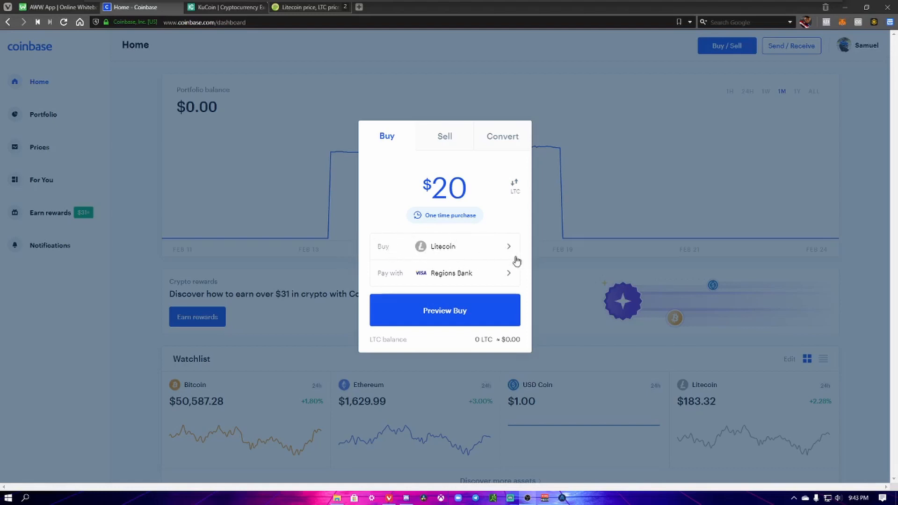
click(453, 318)
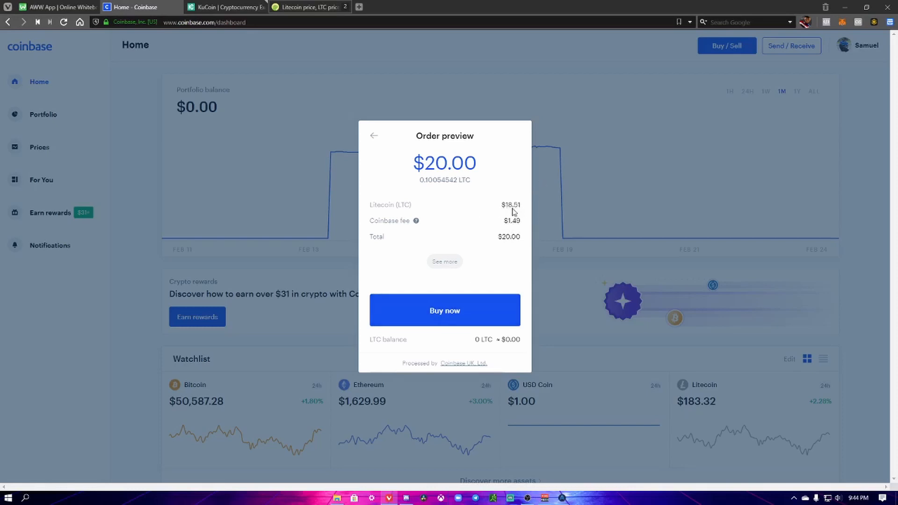
click(427, 312)
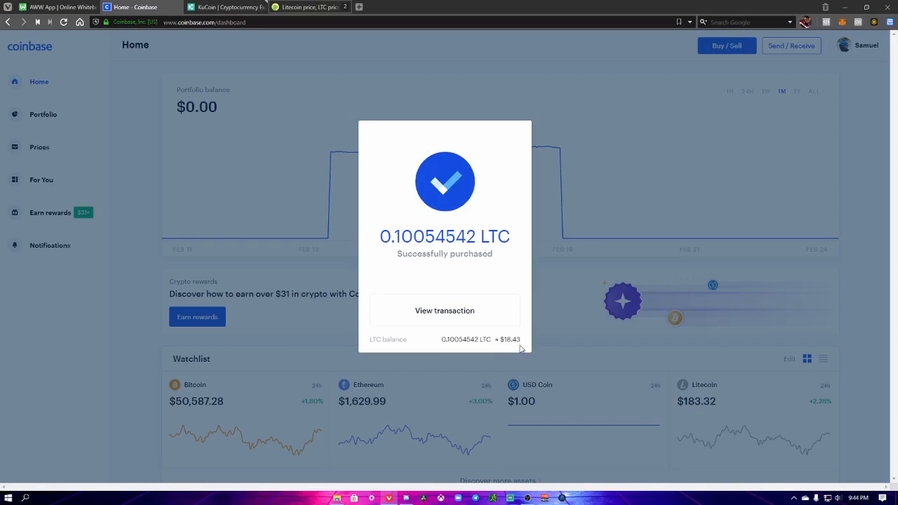
click(567, 142)
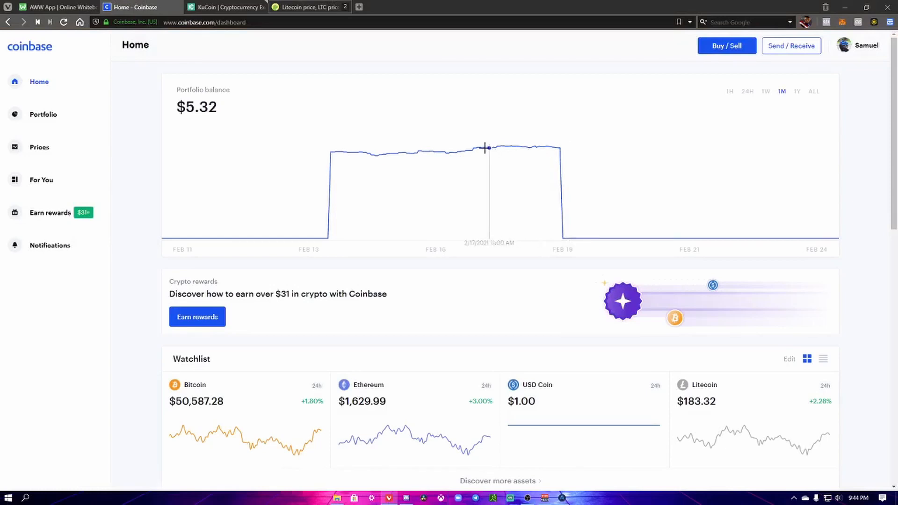
- Switch to KuCoin, choose LTC as the coin to deposit, acknowledge the risks, and copy the Litecoin deposit address
click(202, 7)
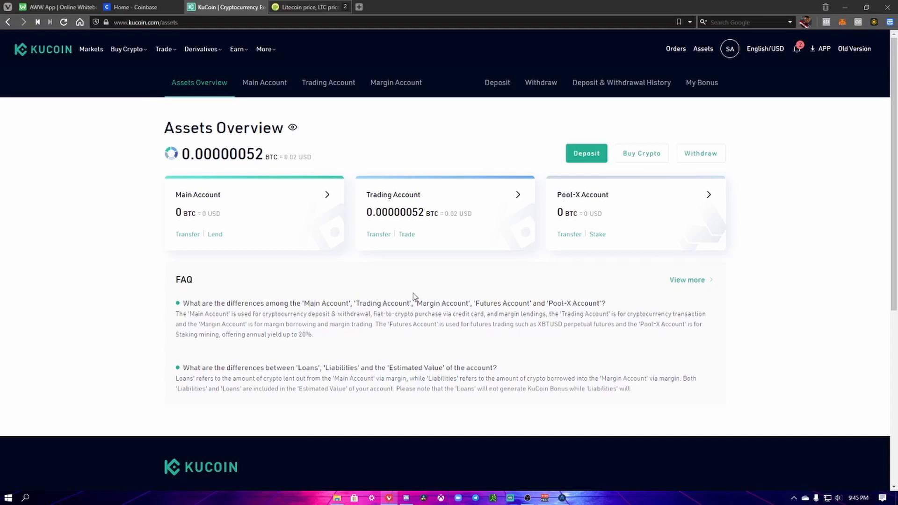
click(499, 88)
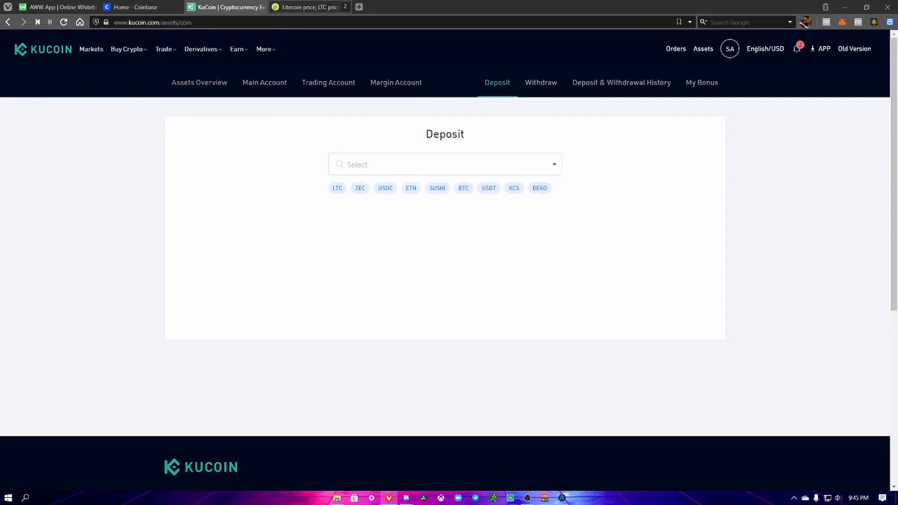
click(145, 13)
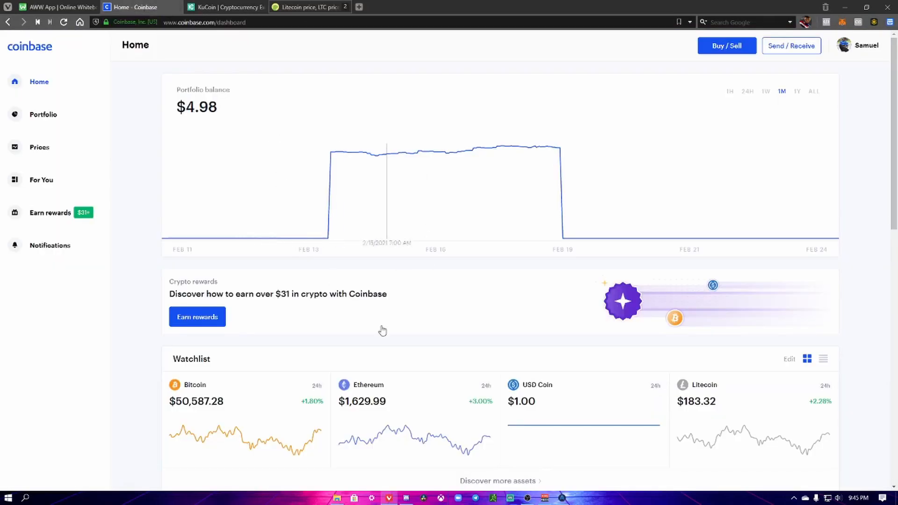
click(223, 8)
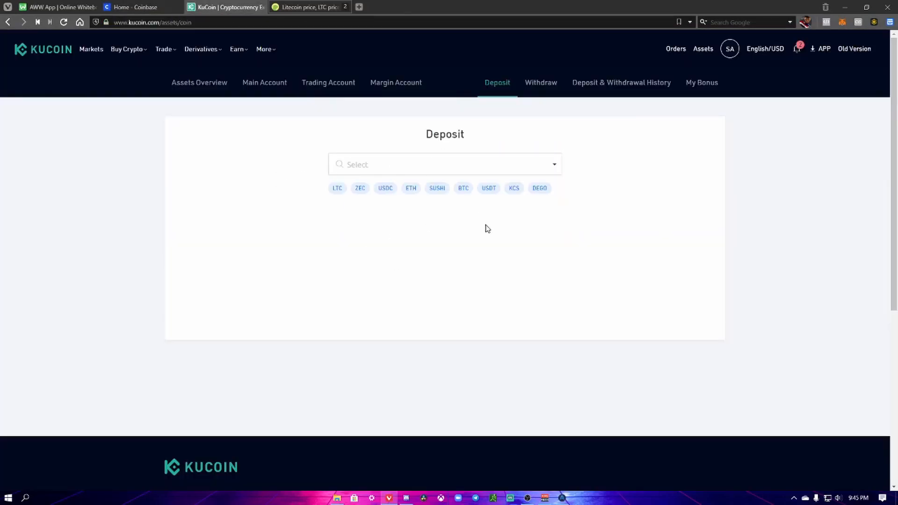
click(337, 189)
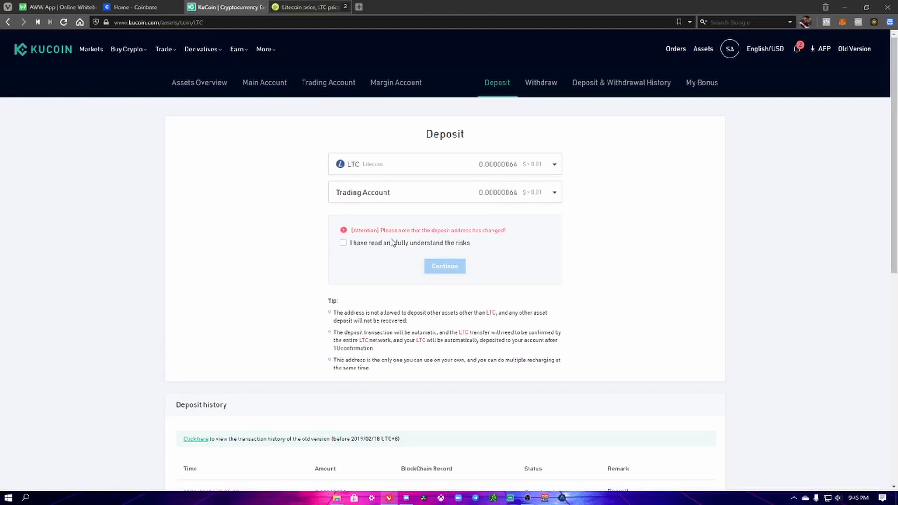
click(344, 244)
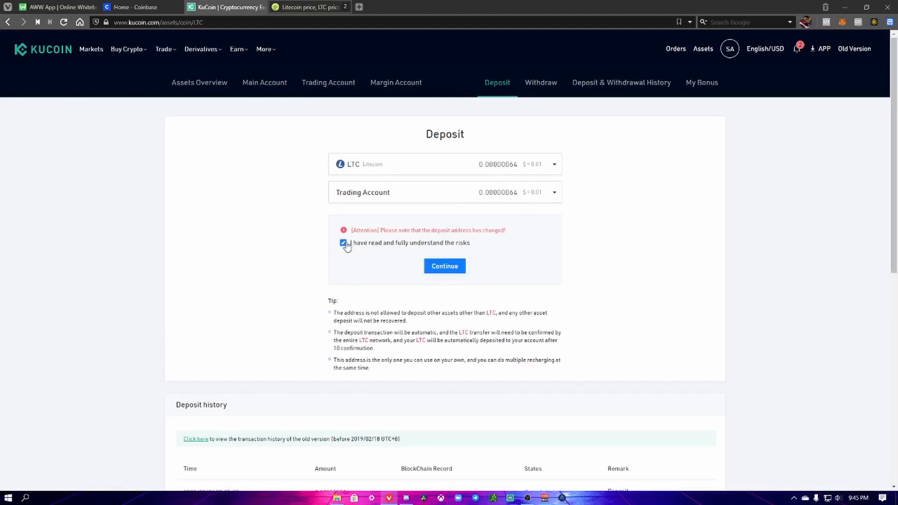
click(443, 266)
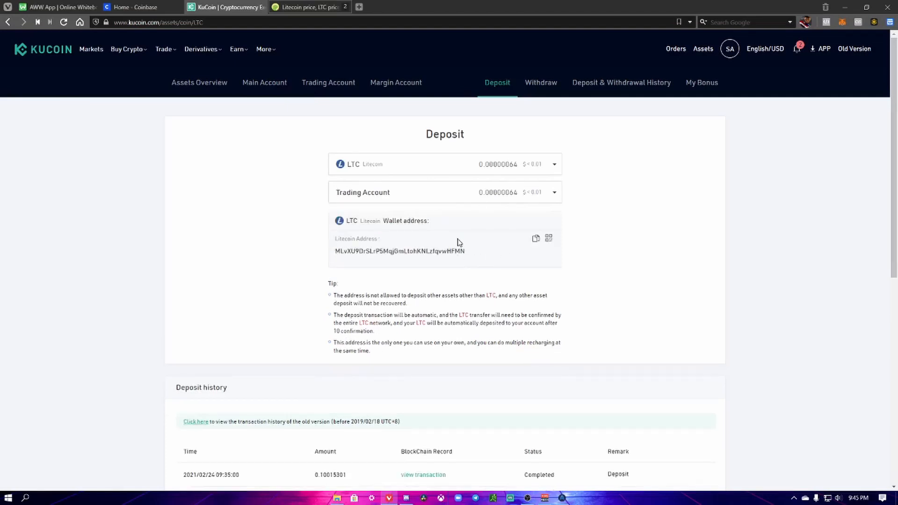
click(535, 239)
- Prepare a Coinbase transfer of the entire Litecoin balance to the copied KuCoin deposit address and continue to its review
click(142, 10)
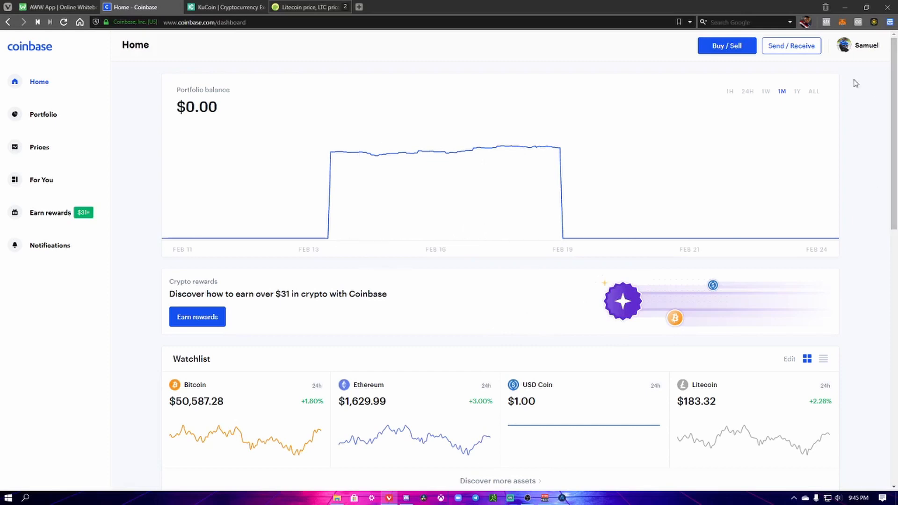
click(785, 49)
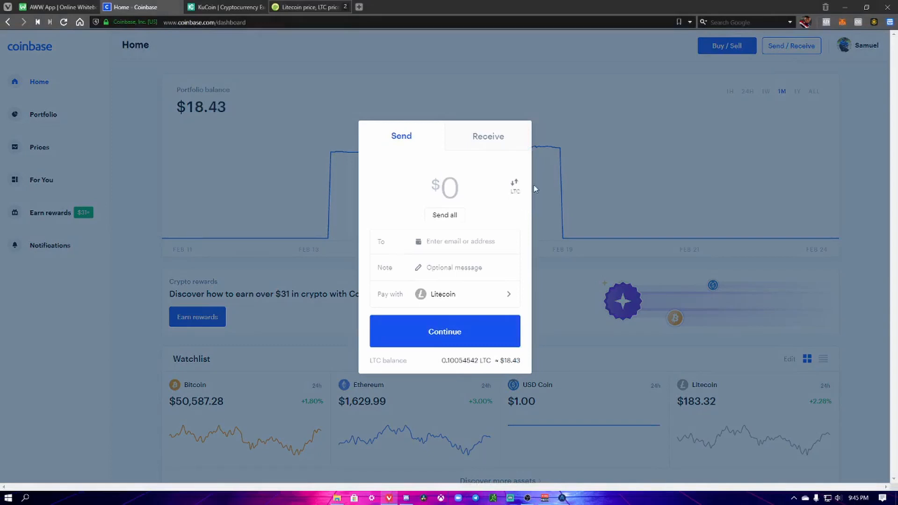
click(451, 217)
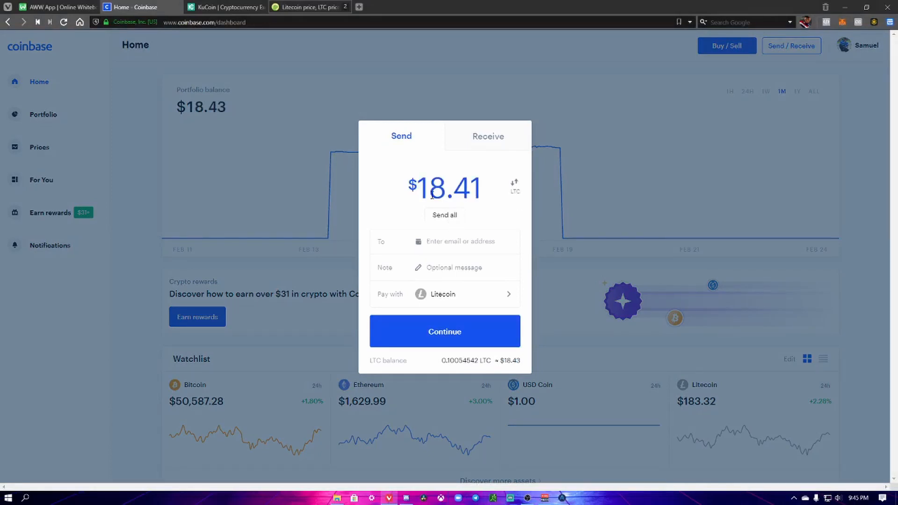
click(446, 241)
key(ctrl+v)
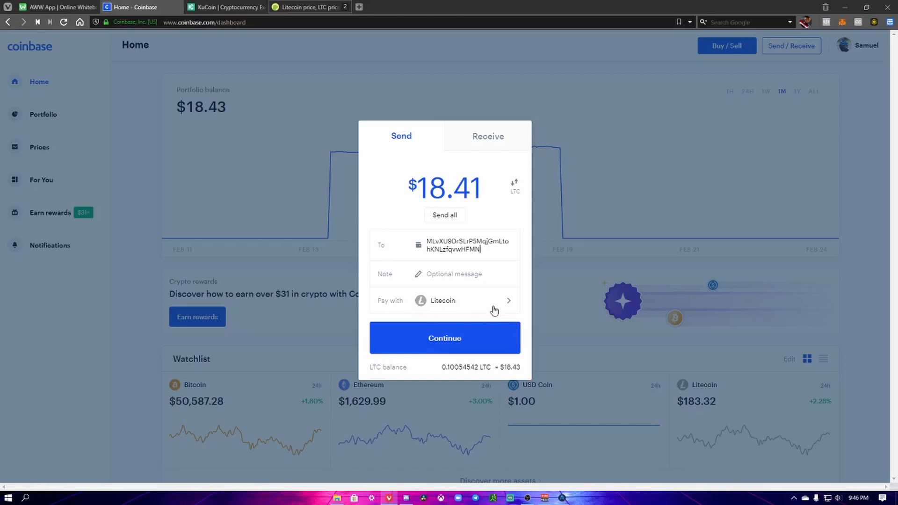
click(443, 342)
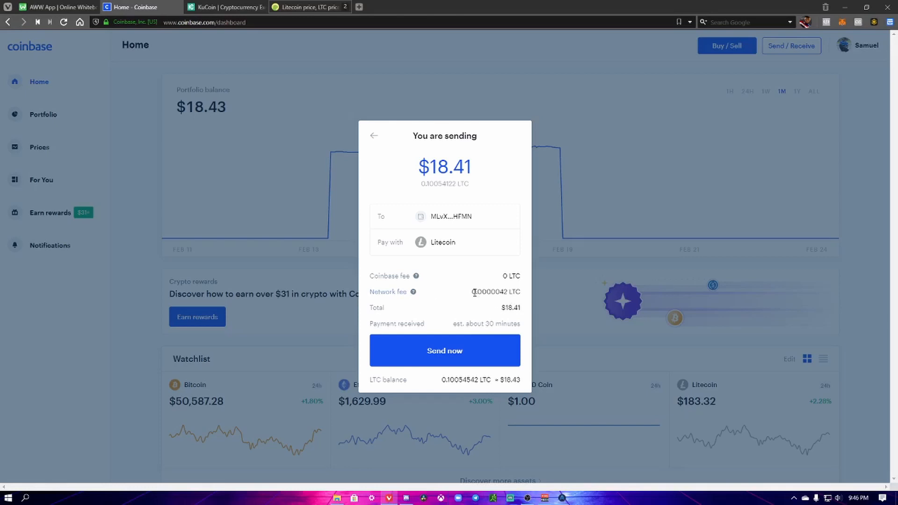
- Copy the 0.0000042 LTC network fee and convert it to USD on CoinGecko's Litecoin page
drag(473, 292, 508, 290)
mouse_move(303, 6)
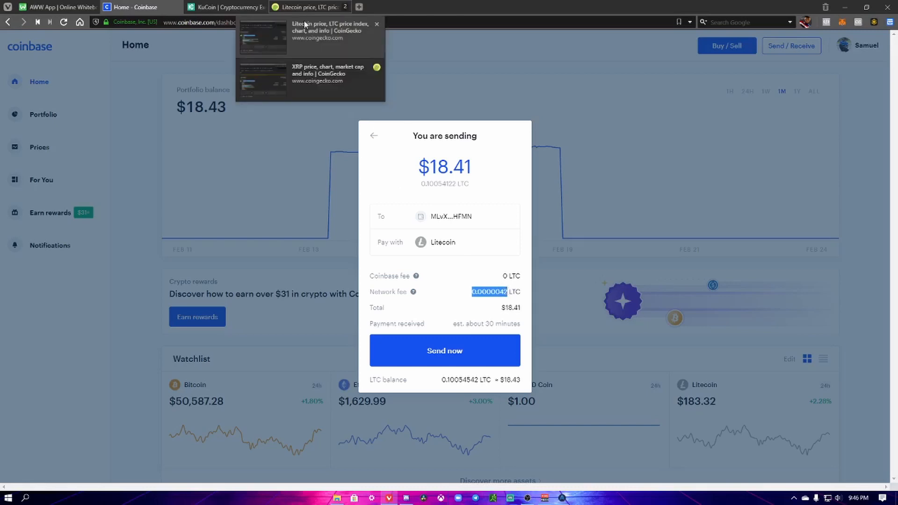
click(316, 32)
scroll(528, 228, down, 5)
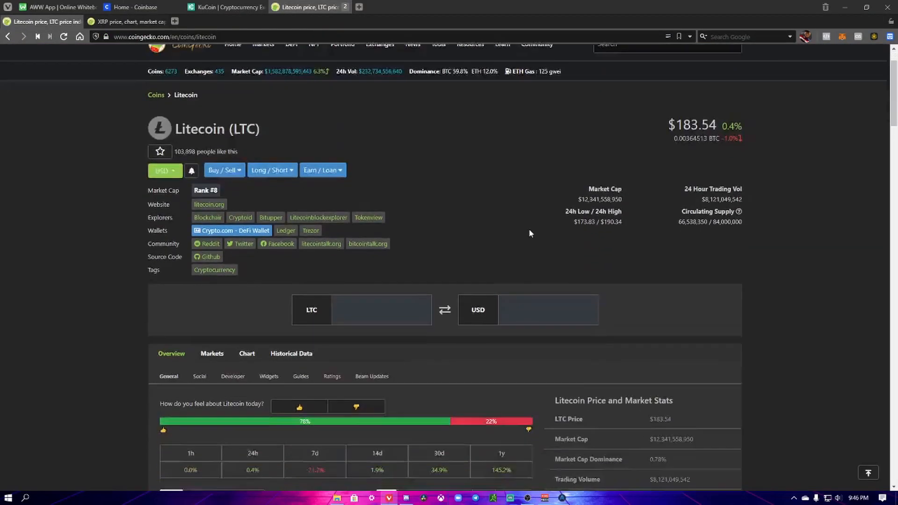
click(372, 180)
key(ctrl+v)
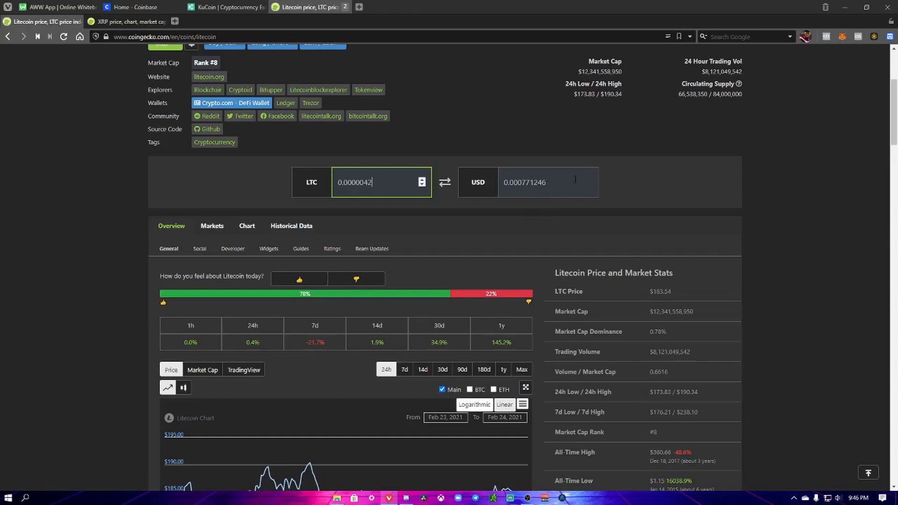
- Return to Coinbase, send the Litecoin, and confirm the transfer with the 2-step verification code
click(125, 8)
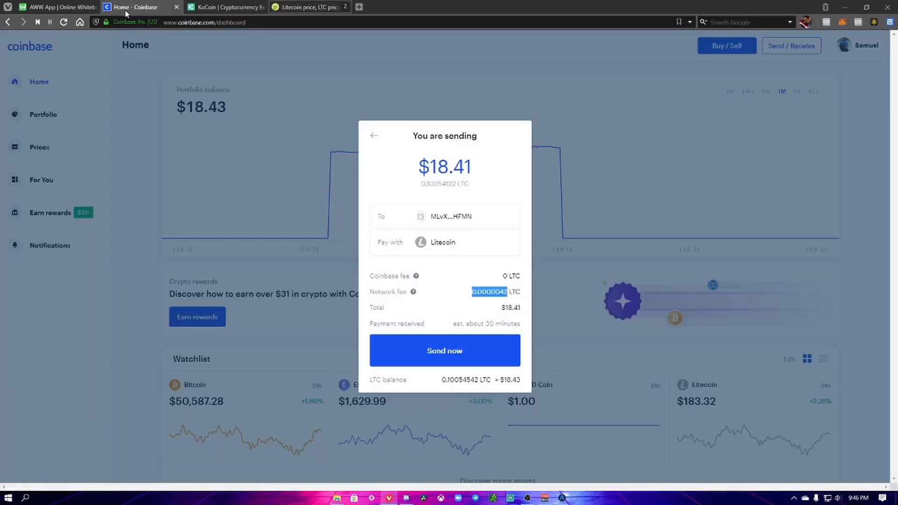
click(432, 355)
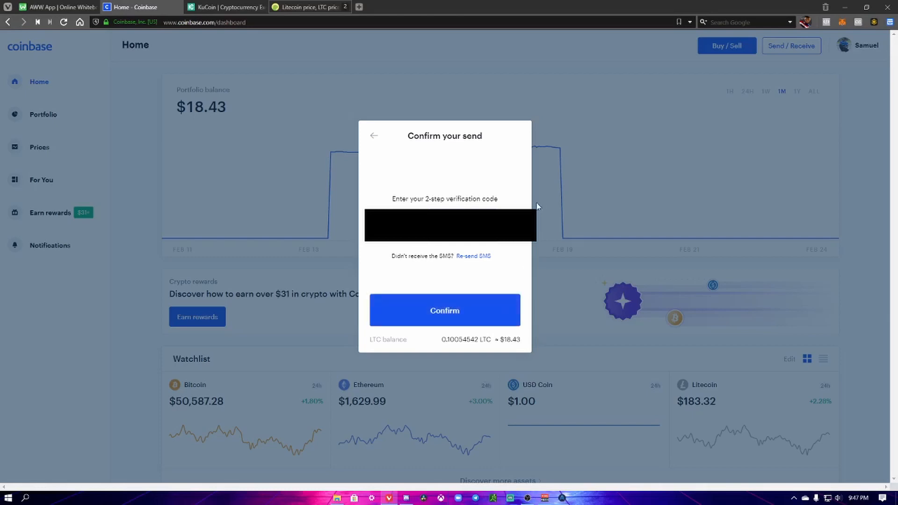
click(479, 316)
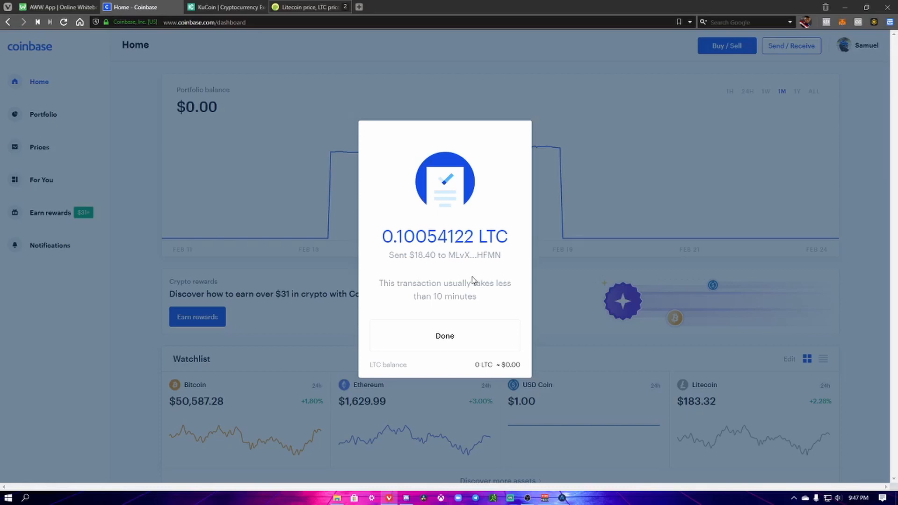
click(474, 333)
- Check KuCoin's LTC deposit history for the incoming transfer and review the remaining plan on the AWW whiteboard
click(216, 8)
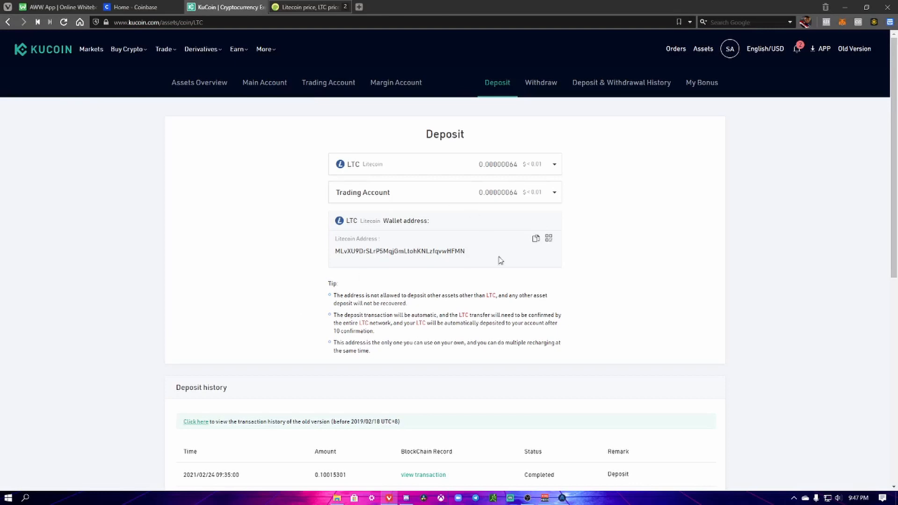
scroll(470, 214, down, 4)
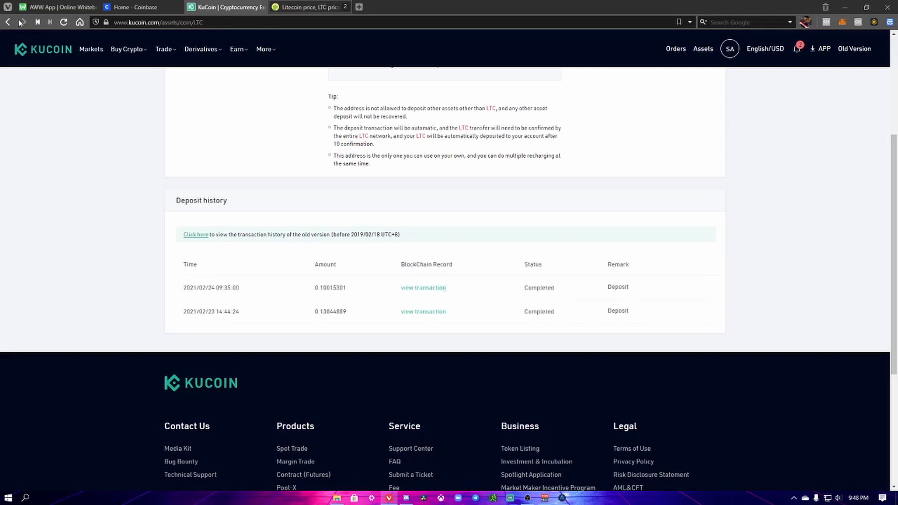
click(54, 10)
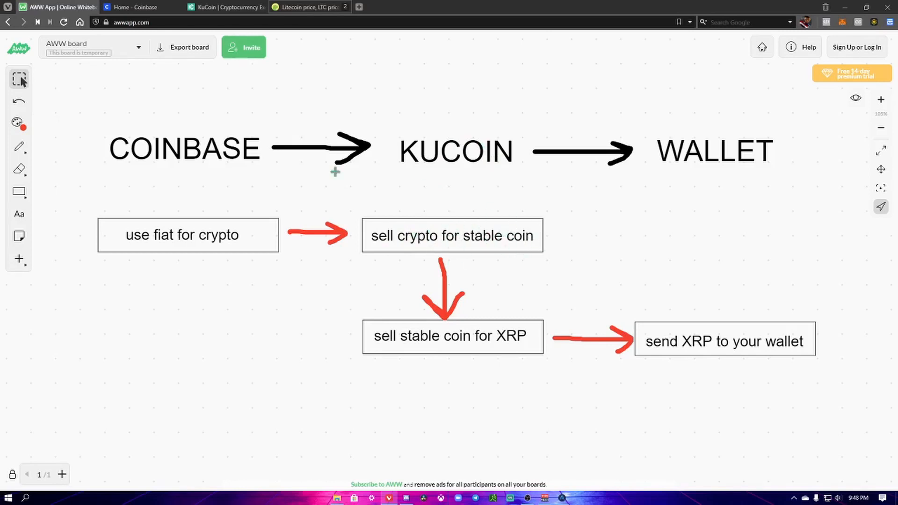
- Refresh KuCoin's deposit history and check the Litecoin transaction's age and confirmations on BlockCypher
click(214, 8)
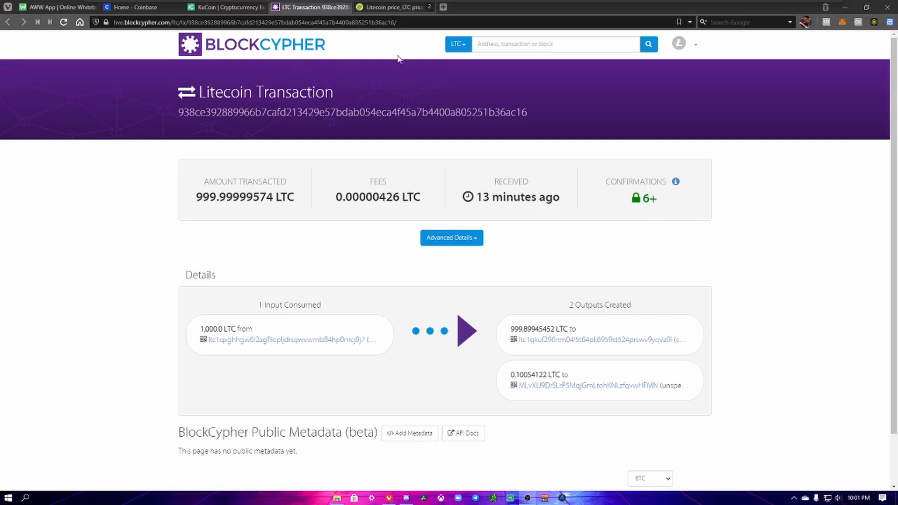
click(224, 7)
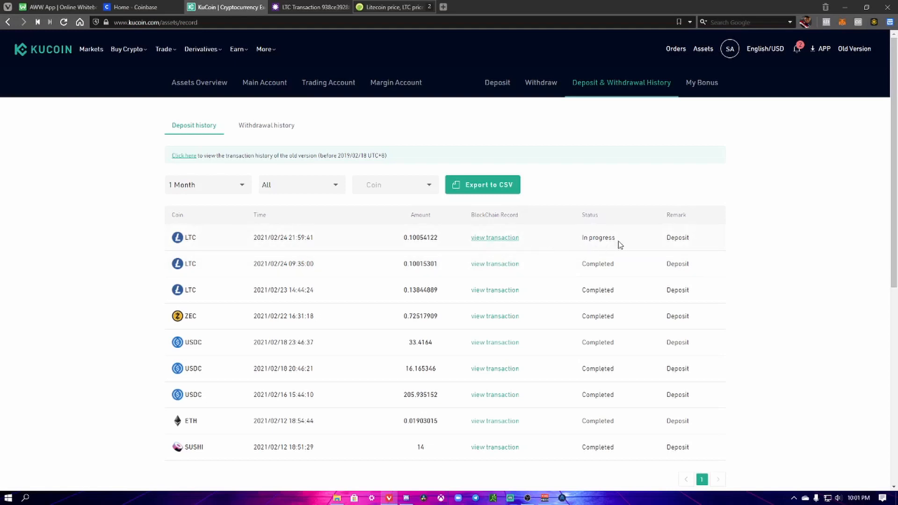
click(64, 22)
click(318, 7)
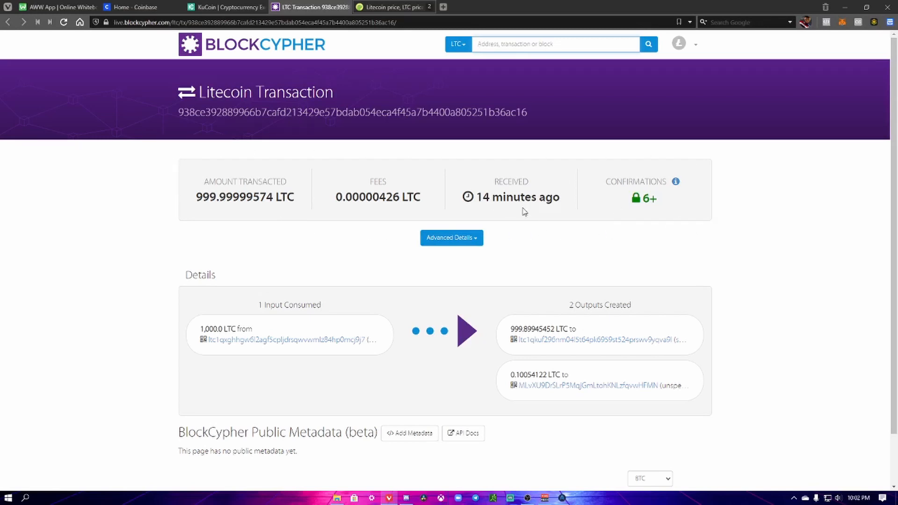
mouse_move(532, 204)
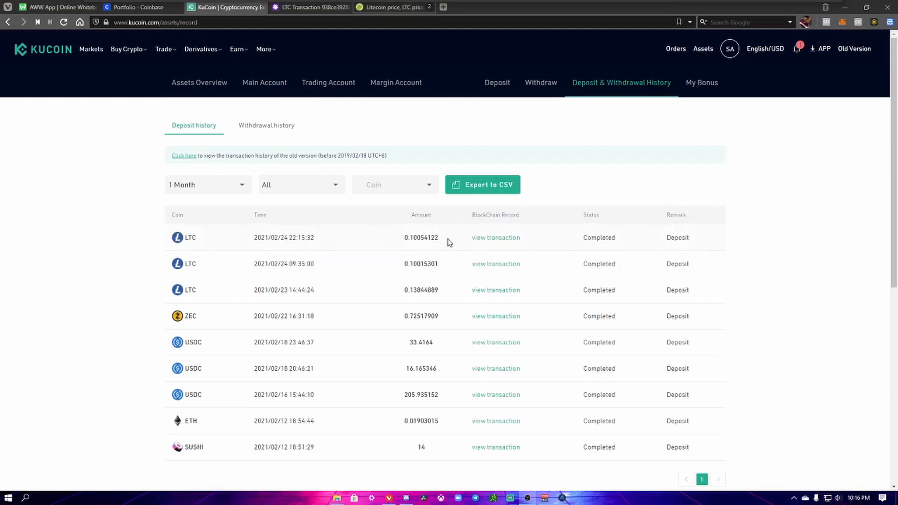
- Convert the newest deposit of 0.10054122 LTC to USD on CoinGecko, and return to KuCoin's deposit history
drag(439, 238, 406, 237)
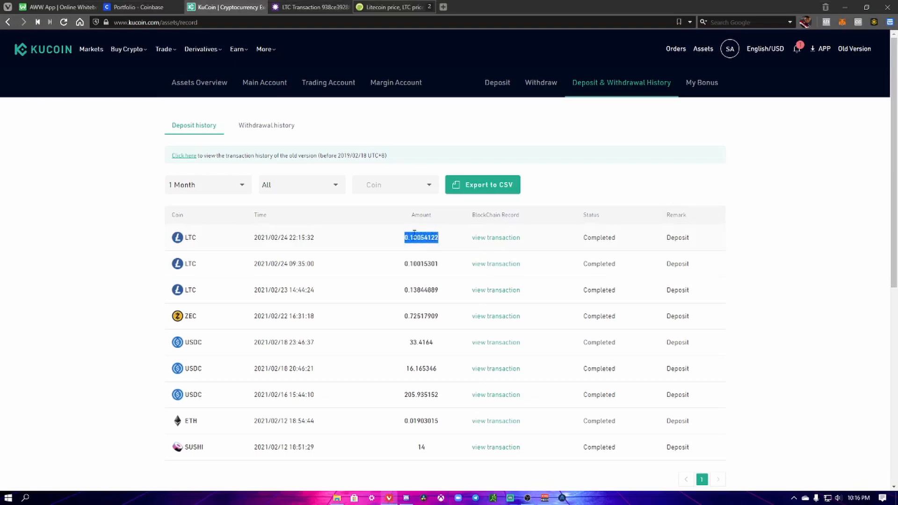
click(394, 10)
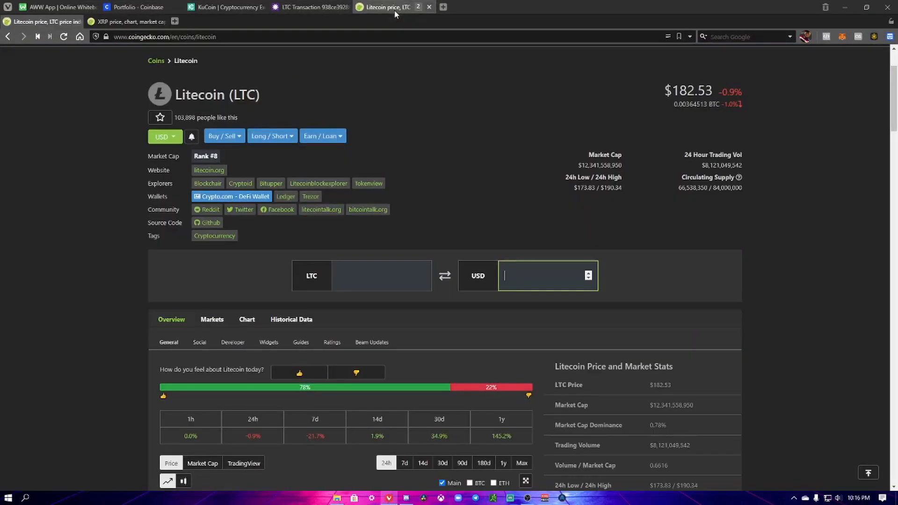
click(360, 279)
text(0.10054122)
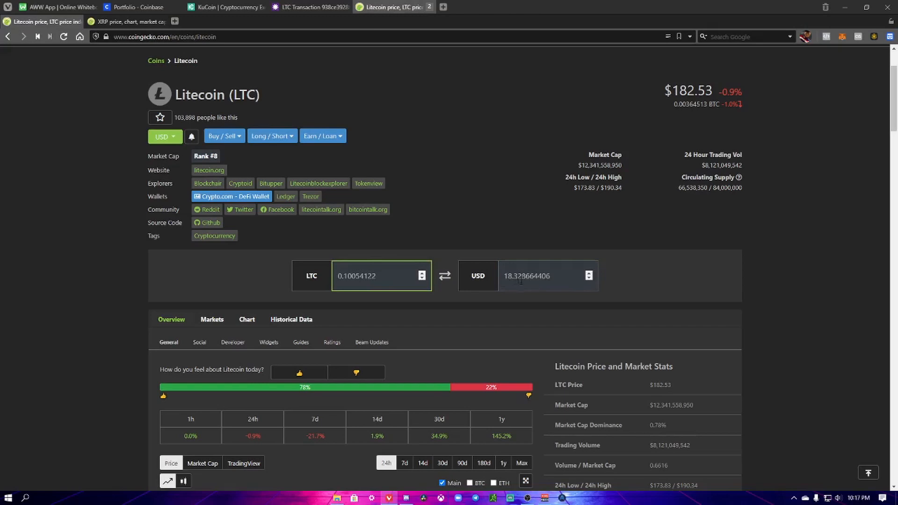
click(59, 7)
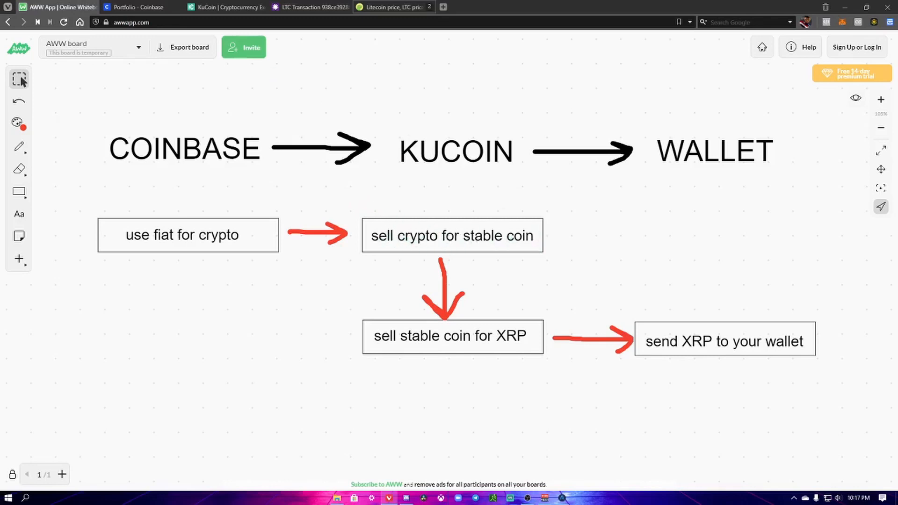
click(216, 9)
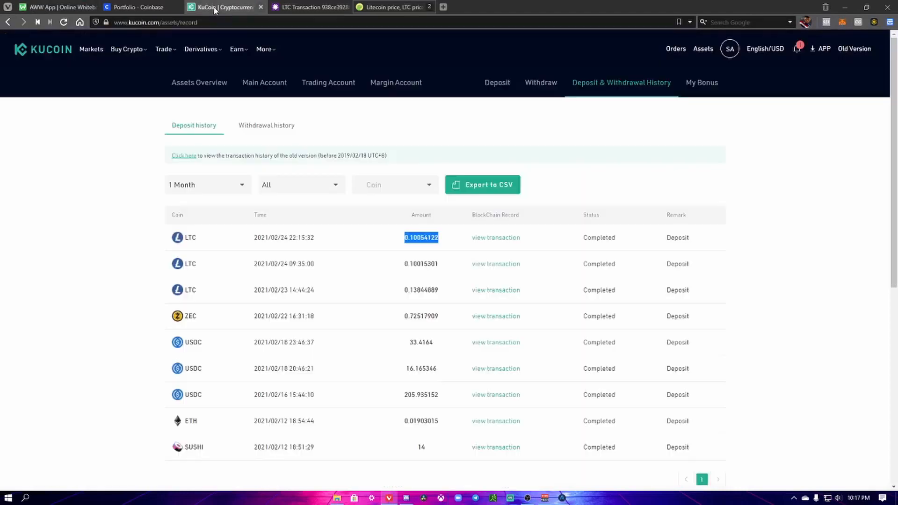
- Search KuCoin's markets for ltc and review its pairs against BTC, KCS, altcoins and stablecoins
click(91, 49)
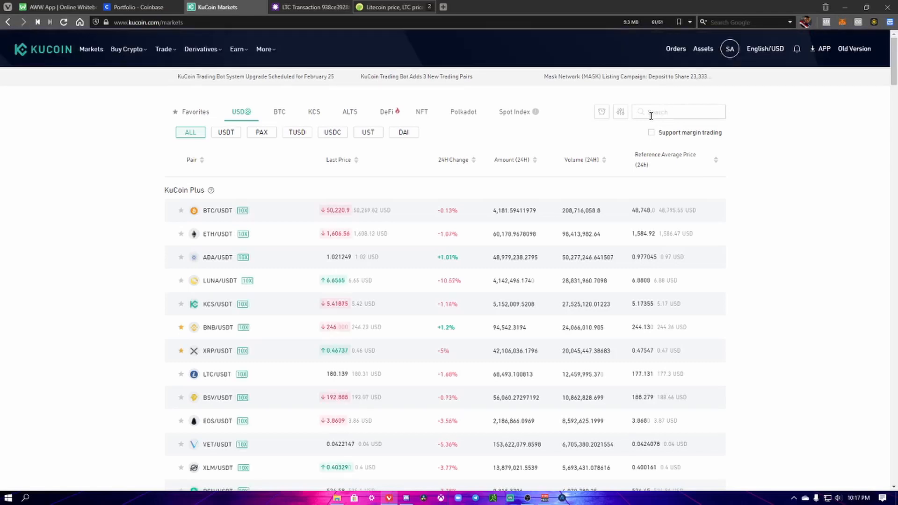
text(ltc)
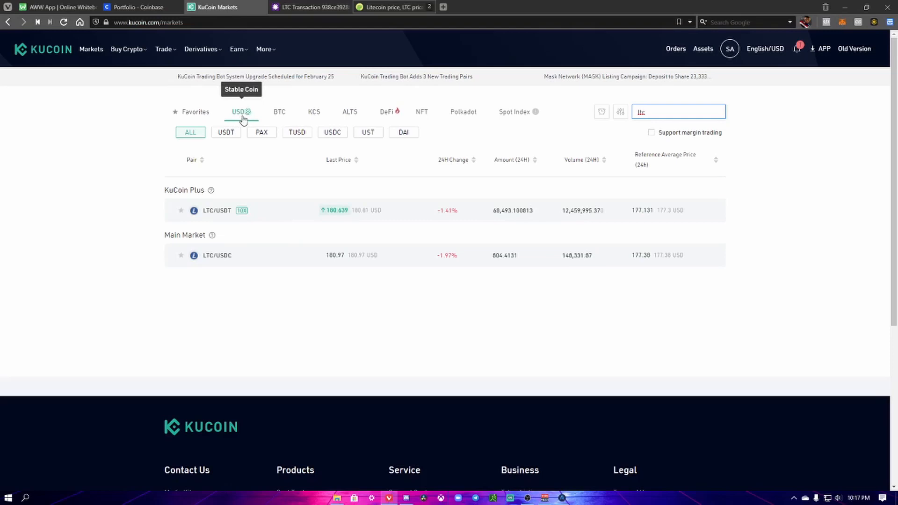
click(283, 118)
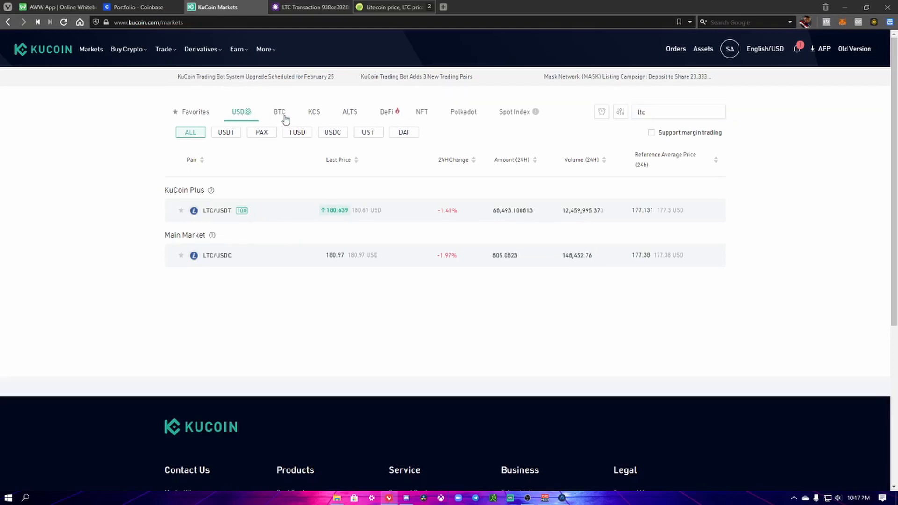
click(315, 120)
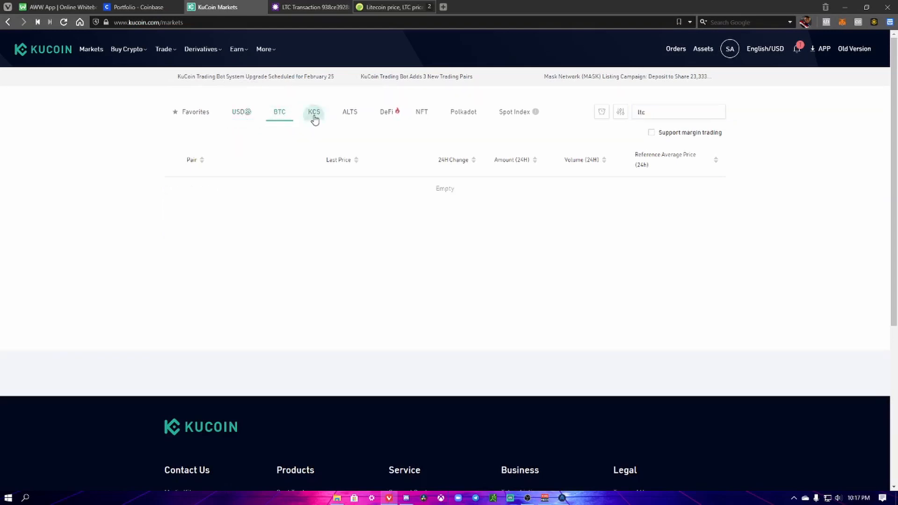
click(353, 116)
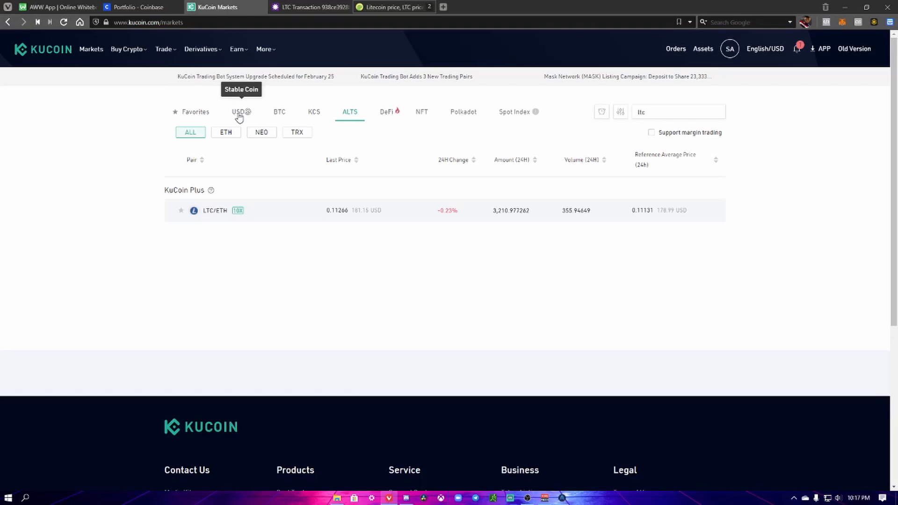
click(239, 116)
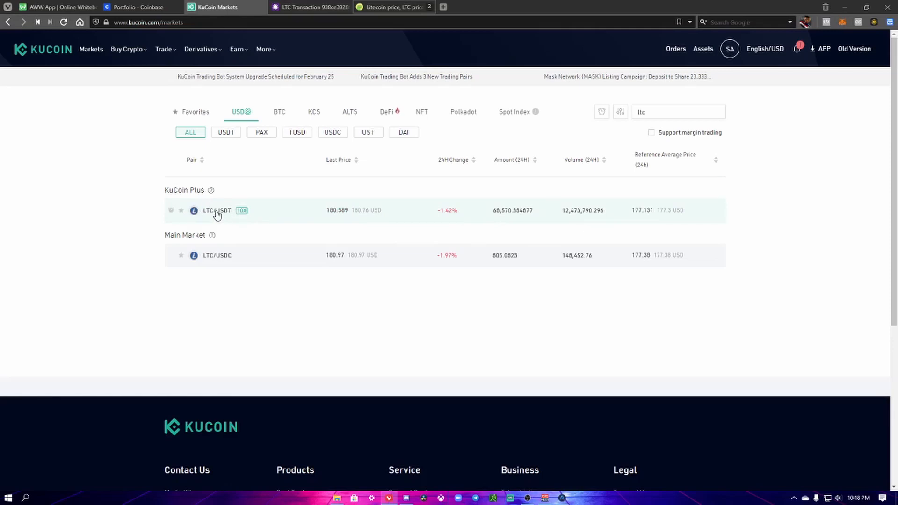
- Open the LTC/USDT trading pair and unlock spot trading with the 6-digit trading password
click(217, 212)
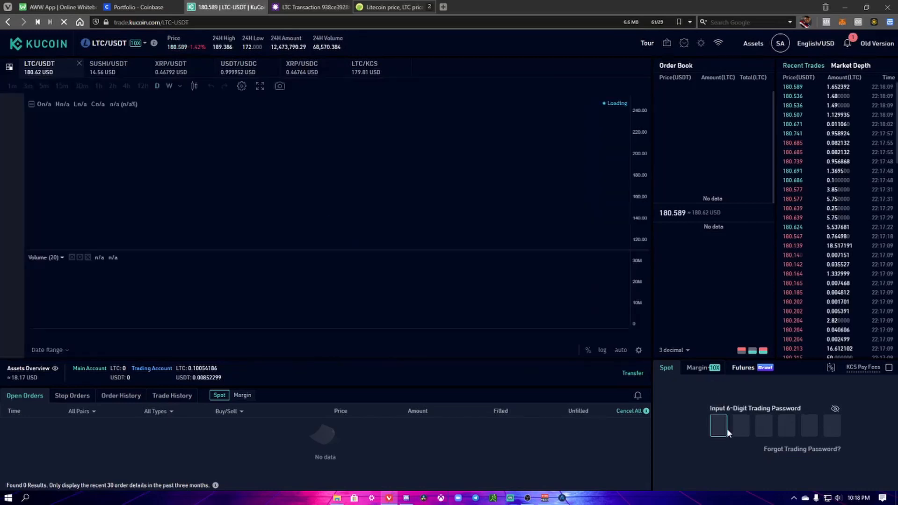
text(***)
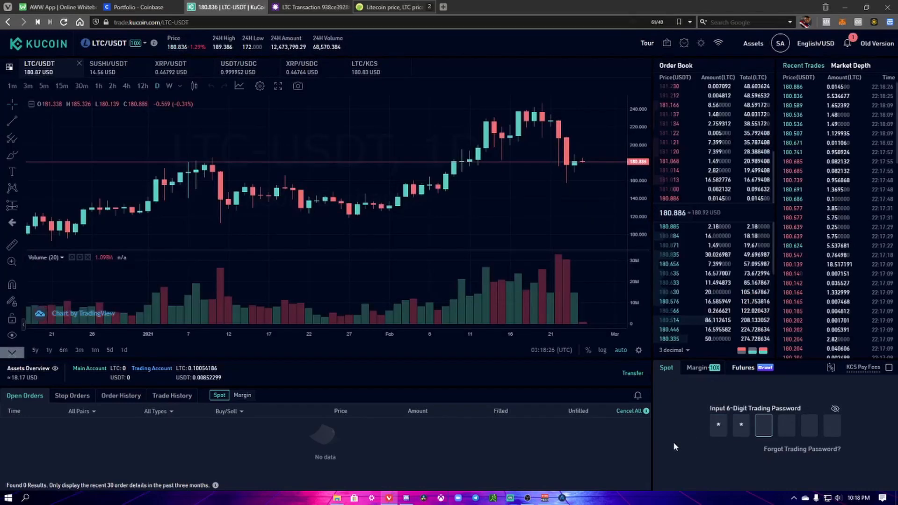
text(***)
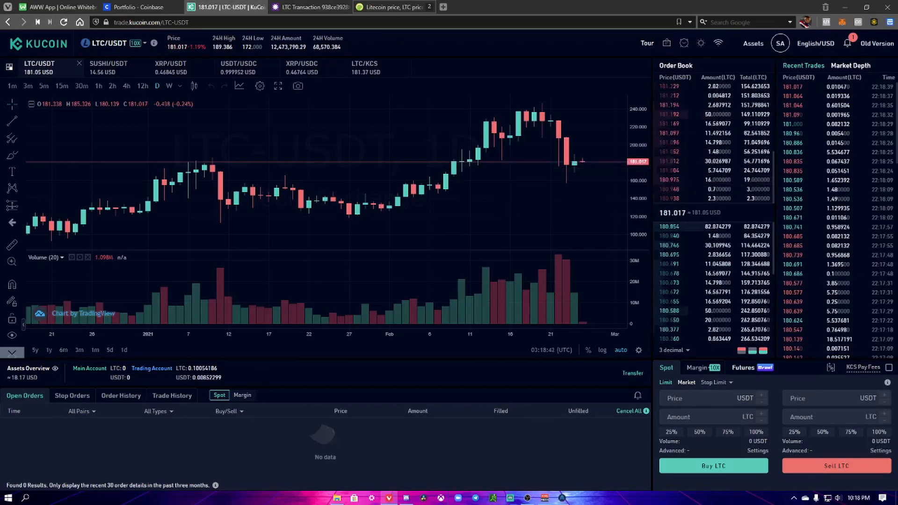
- Place a limit order selling 100% of the LTC, 0.100541 LTC, at 180.895 USDT, and check the trading account's USDT balance
mouse_move(689, 228)
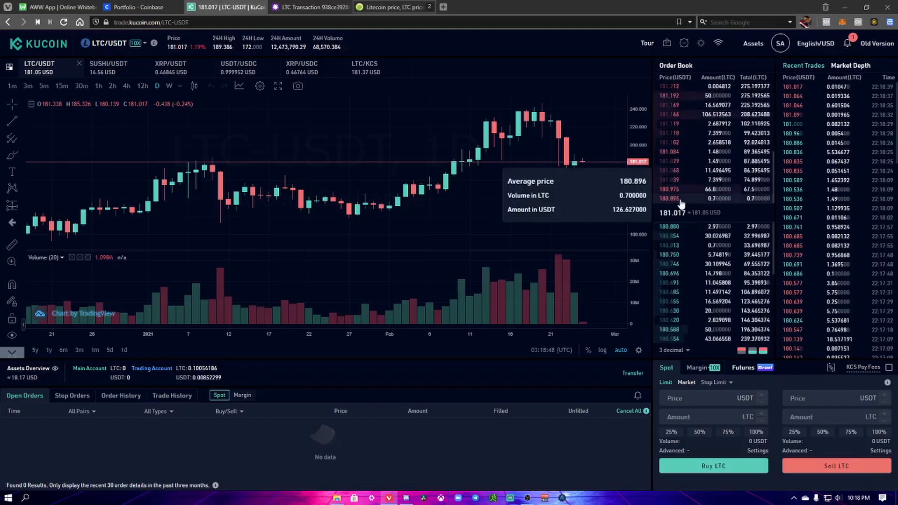
click(681, 202)
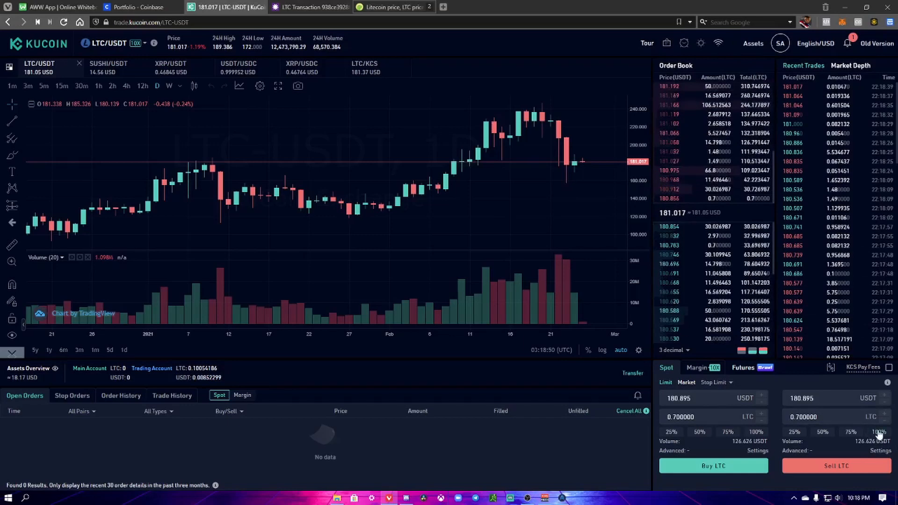
click(878, 431)
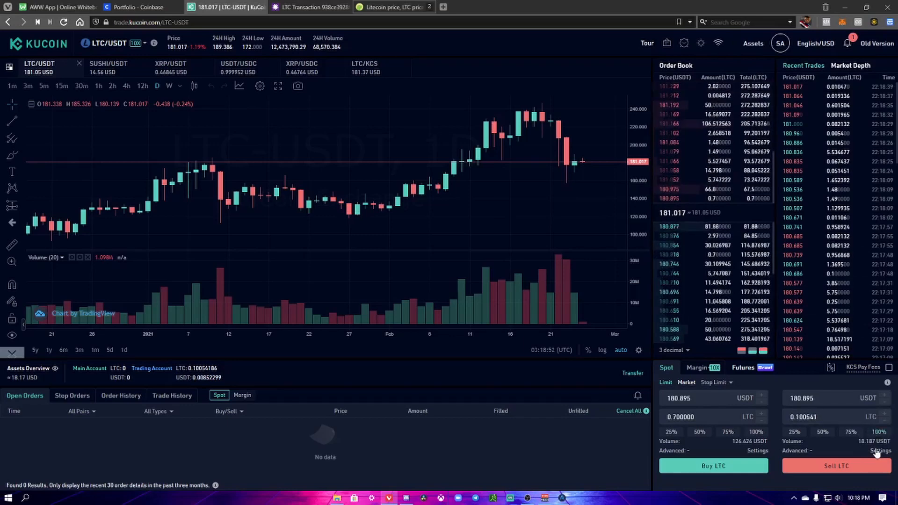
click(838, 468)
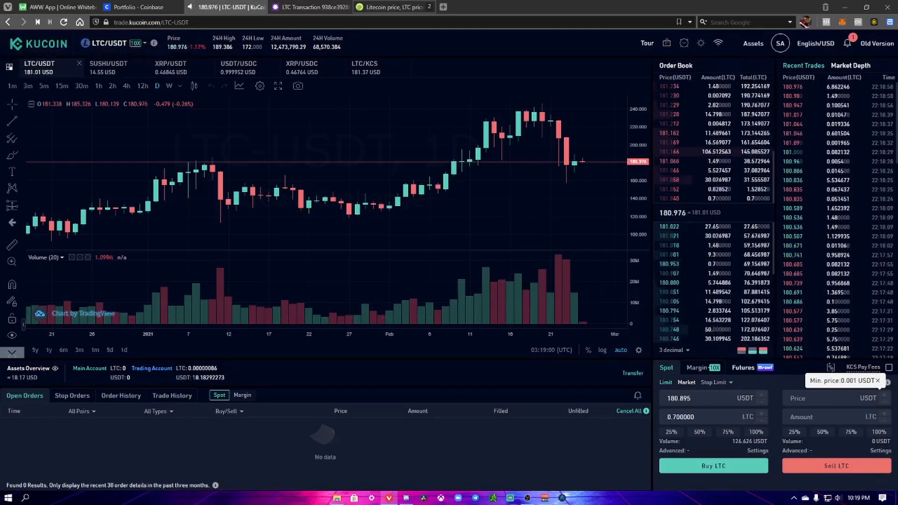
double_click(224, 378)
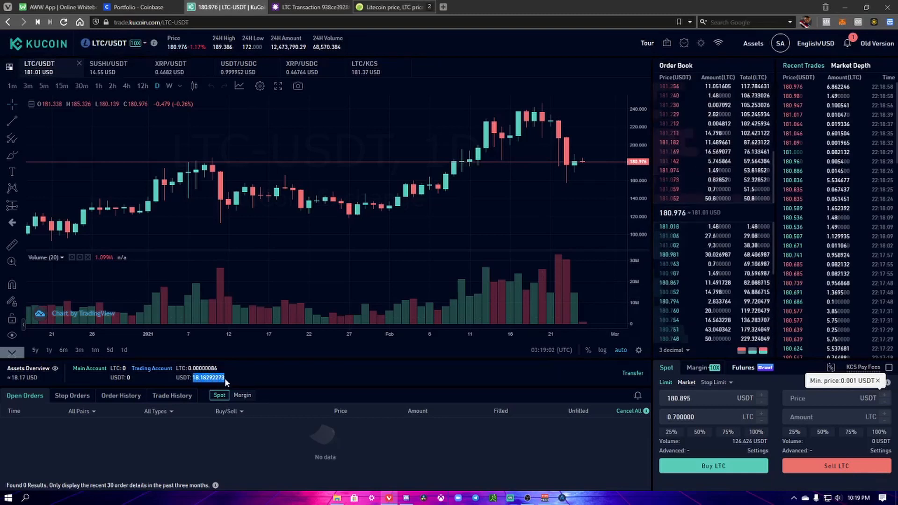
click(234, 379)
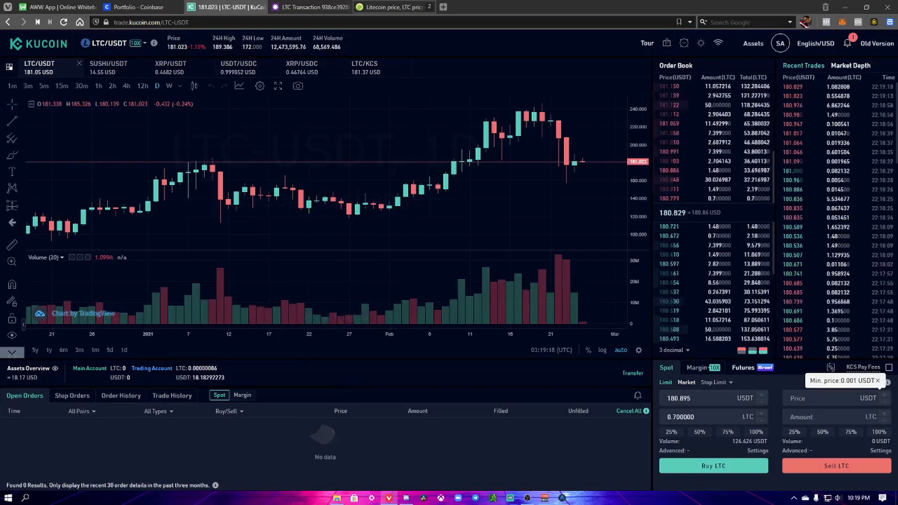
- Review the plan on the AWW whiteboard, nudging the "sell crypto for stable coin" and "sell stable coin for XRP" labels within their boxes
click(43, 7)
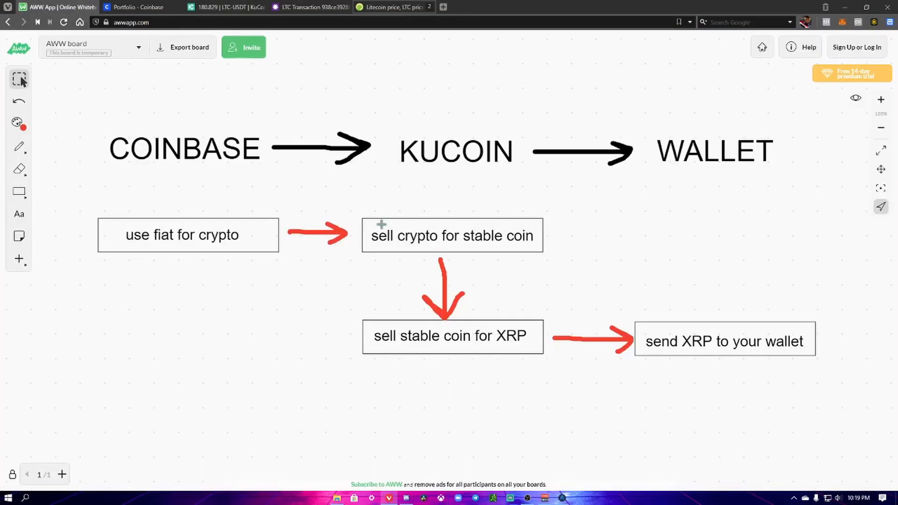
drag(371, 241, 391, 245)
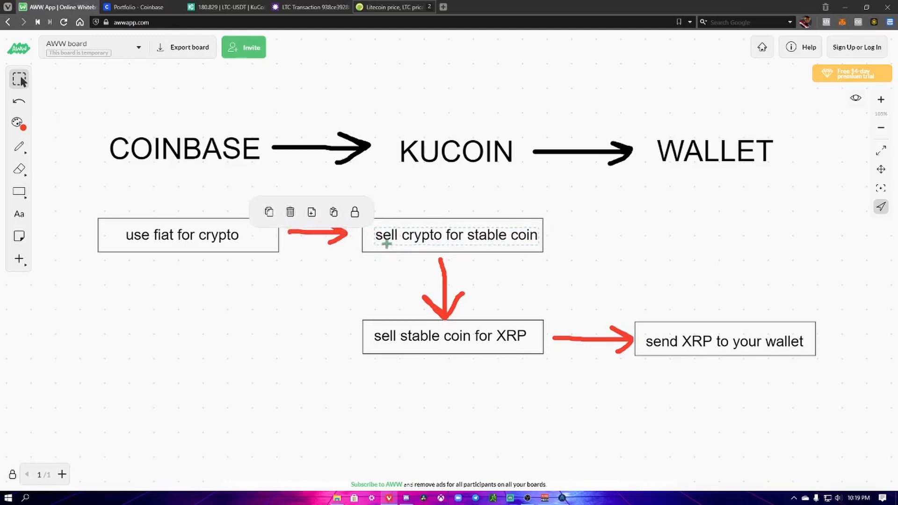
mouse_move(508, 240)
mouse_down()
mouse_move(498, 234)
mouse_move(507, 238)
mouse_up()
click(400, 337)
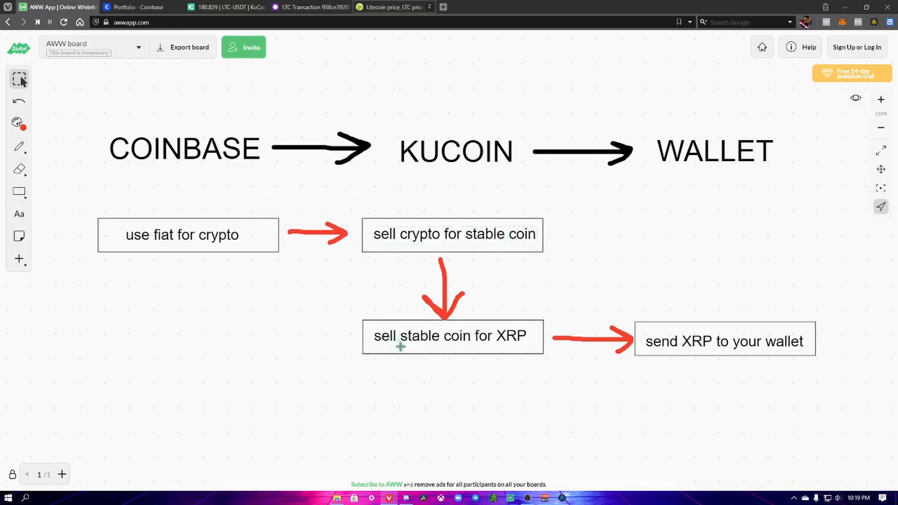
mouse_move(411, 339)
mouse_down()
mouse_move(397, 342)
mouse_move(419, 338)
mouse_up()
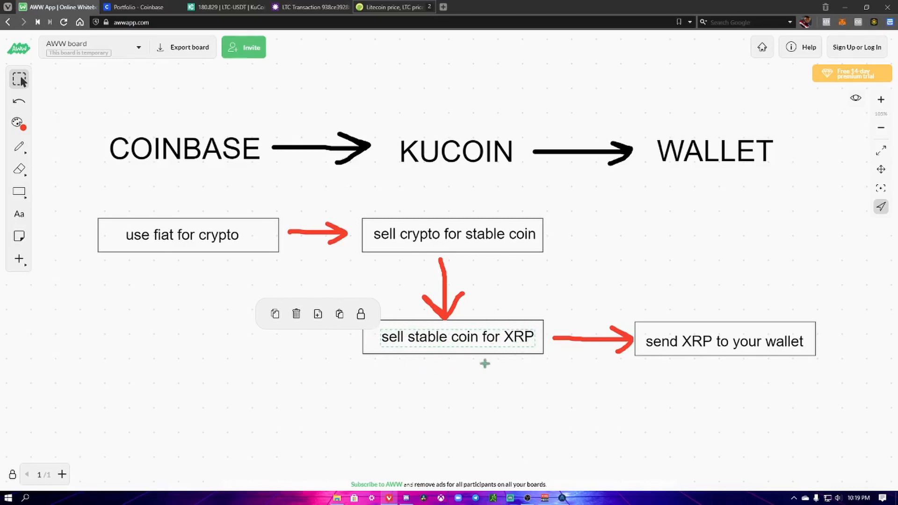
- Return to KuCoin, search the trading pairs for XRP, and open the XRP/USDT market
click(227, 7)
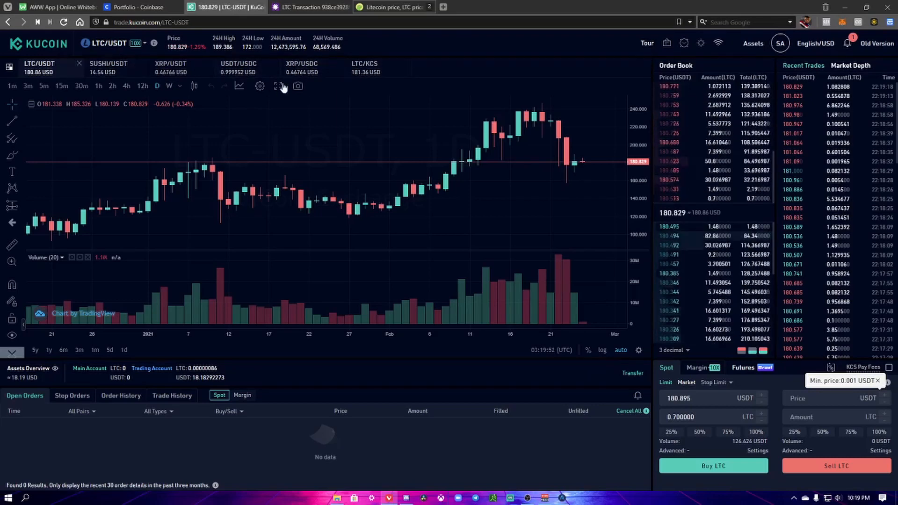
click(143, 45)
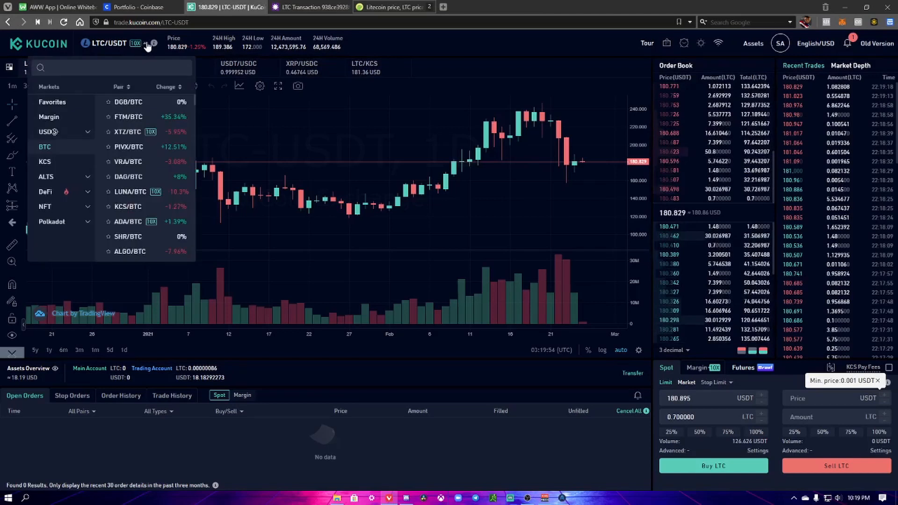
click(48, 133)
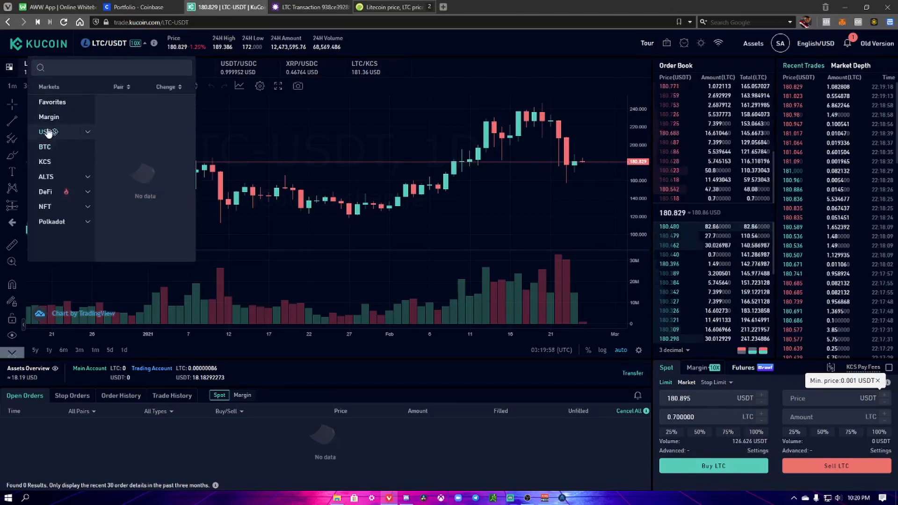
click(132, 68)
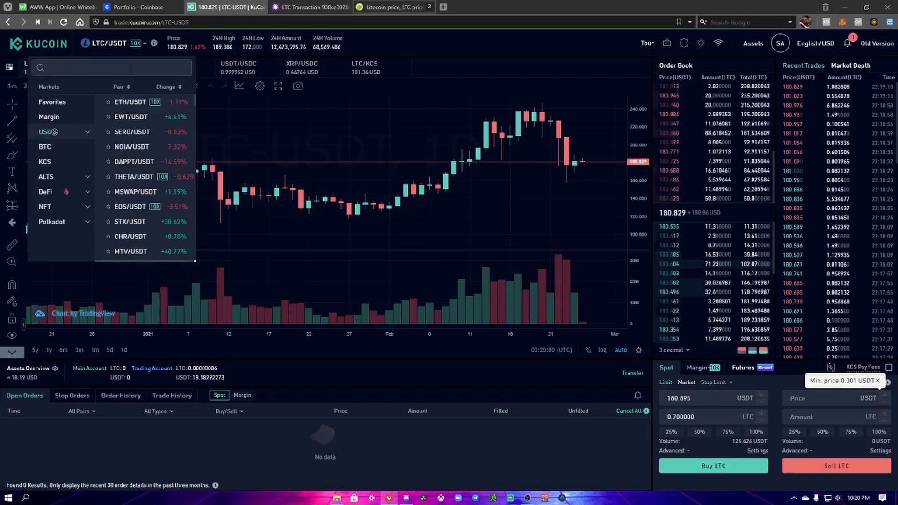
text(X)
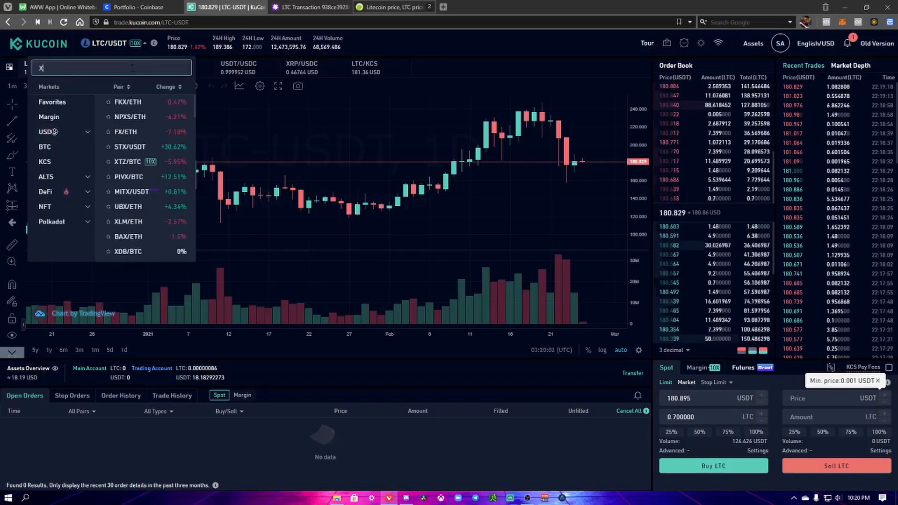
text(RP)
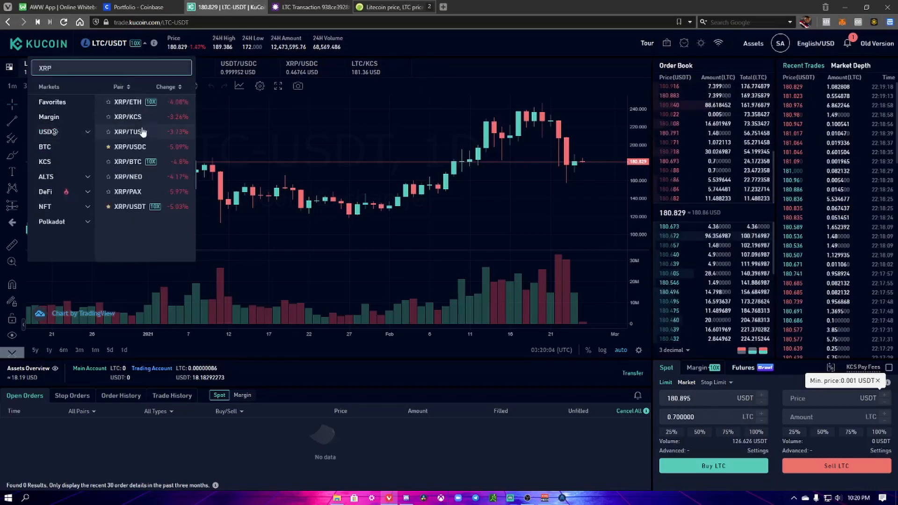
click(134, 210)
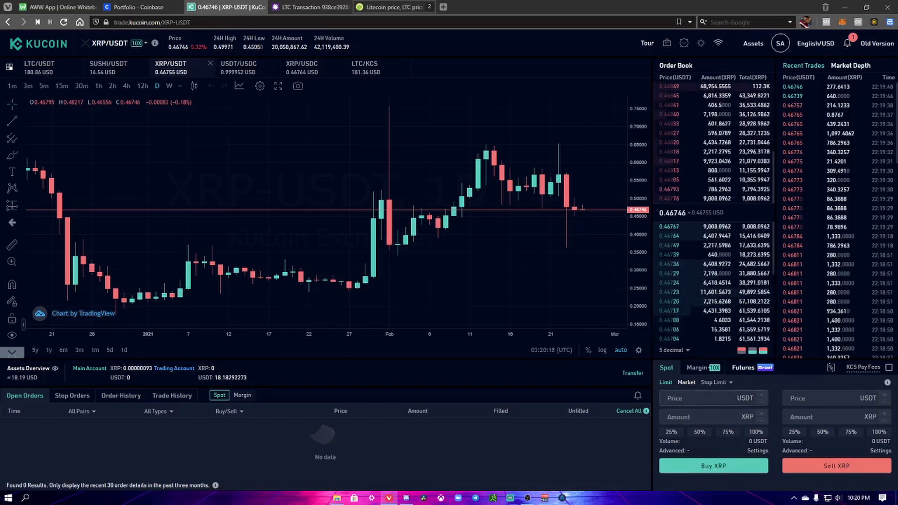
- Place a limit order buying 38.8077 XRP at 0.46807 USDT with 100% of the USDT, and check the trading account's XRP balance
mouse_move(701, 241)
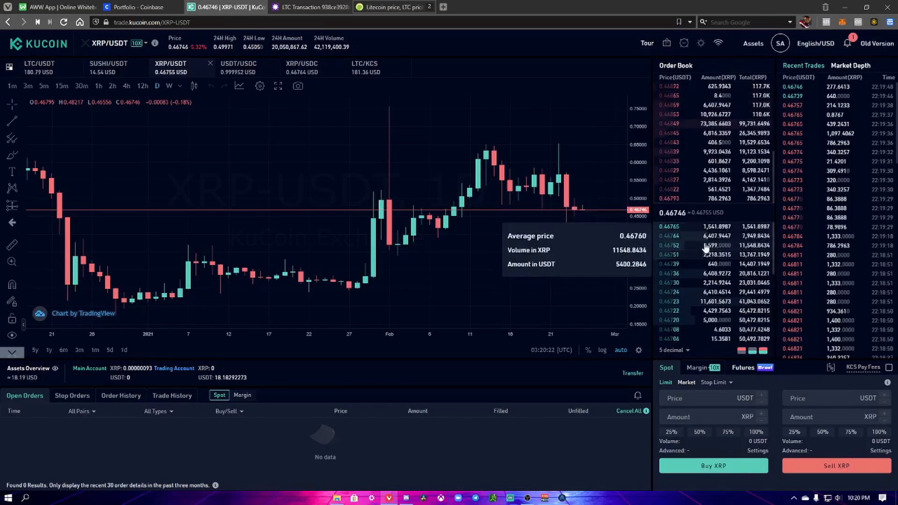
mouse_move(678, 202)
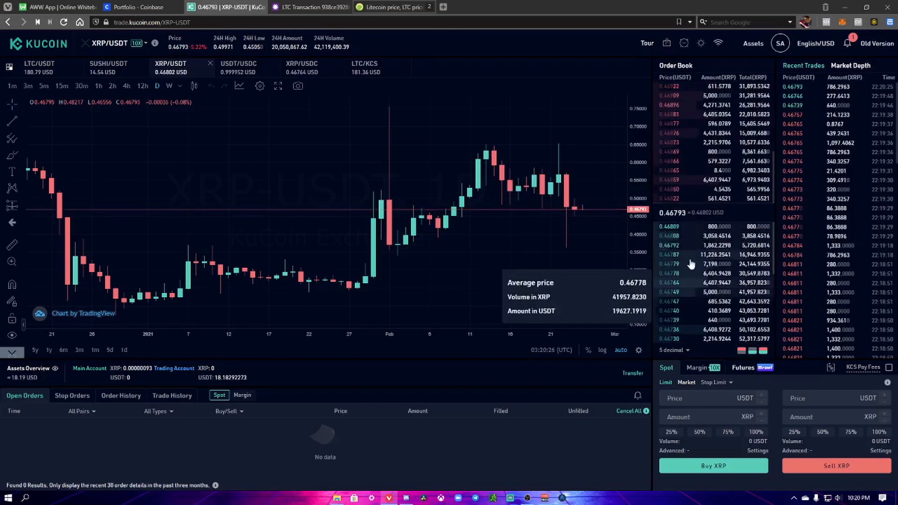
click(687, 204)
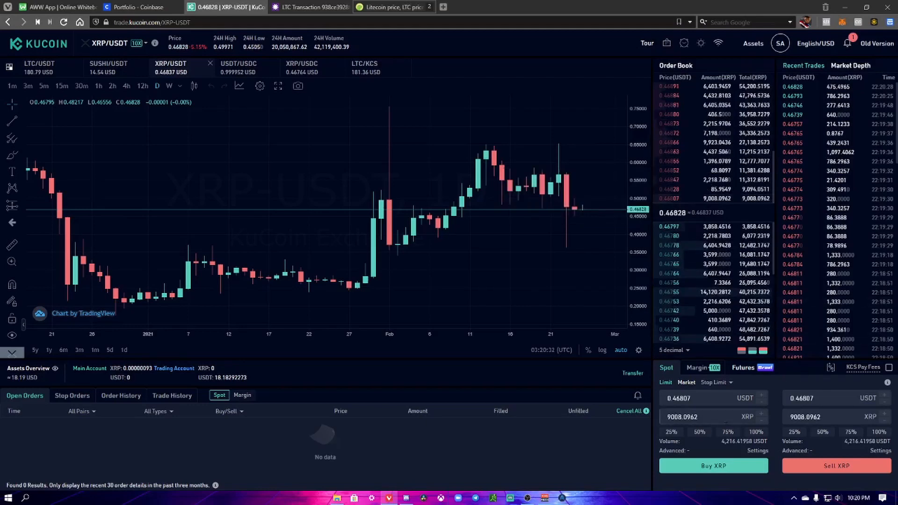
click(755, 433)
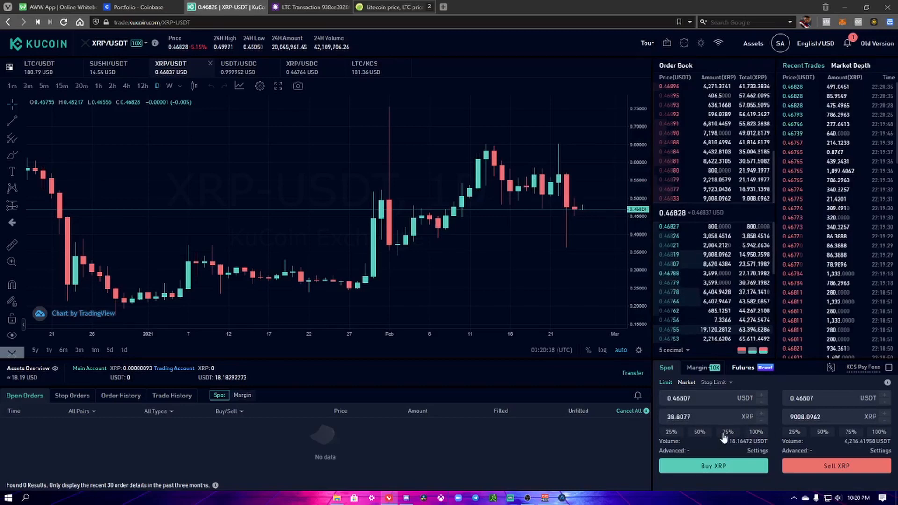
click(708, 466)
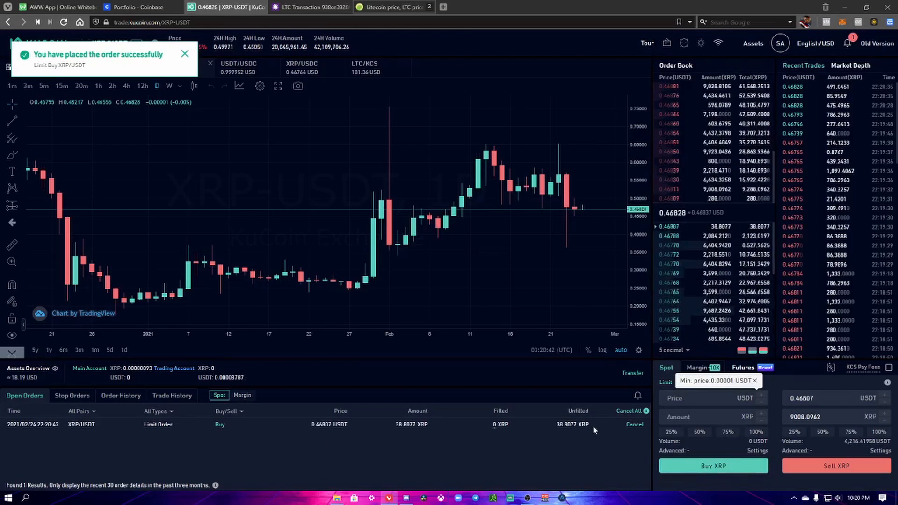
mouse_move(673, 234)
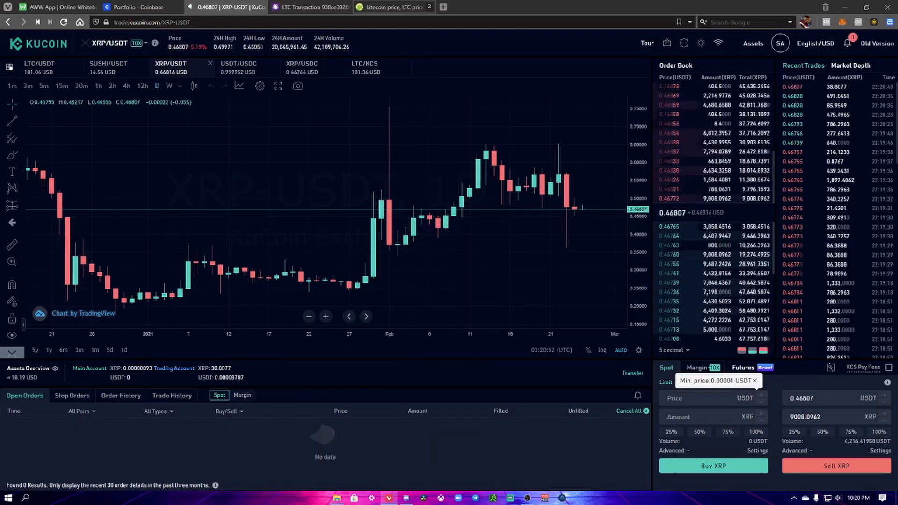
drag(236, 369, 210, 369)
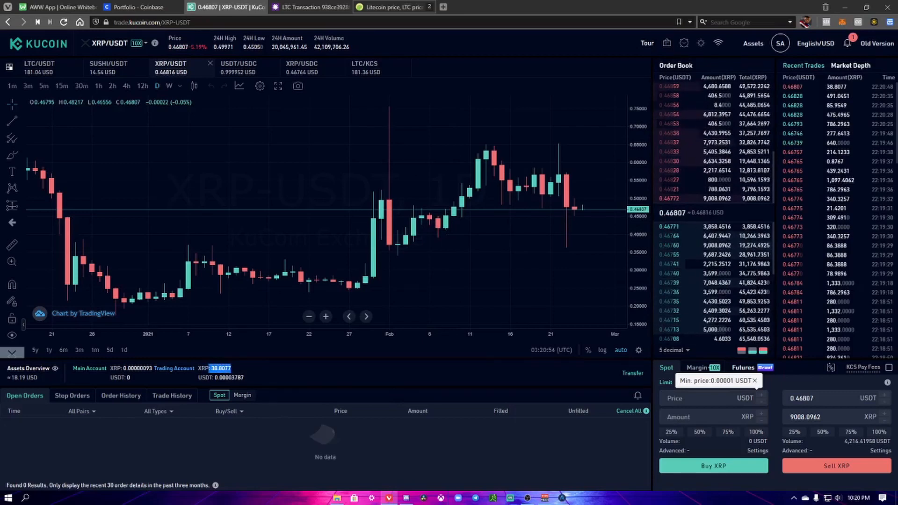
click(236, 371)
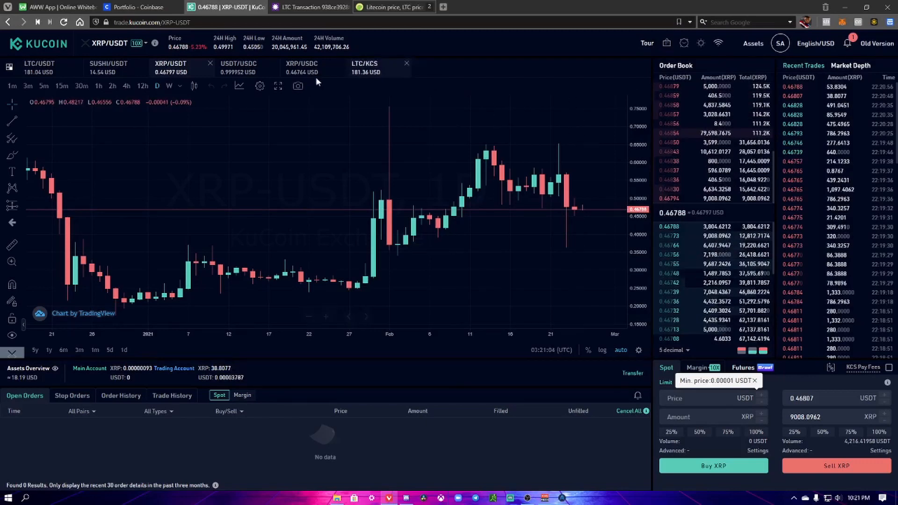
- Transfer the full 38.8077 XRP from the KuCoin Trading Account to the Main Account
mouse_move(761, 44)
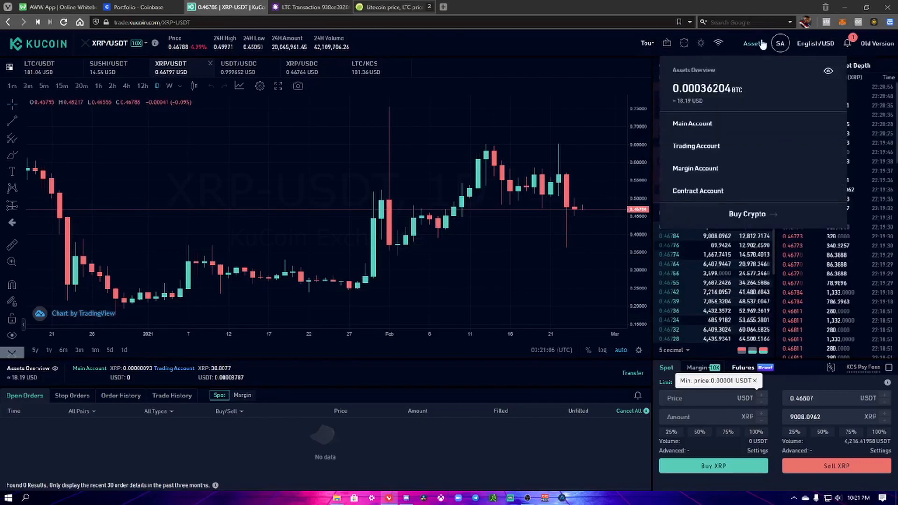
click(700, 145)
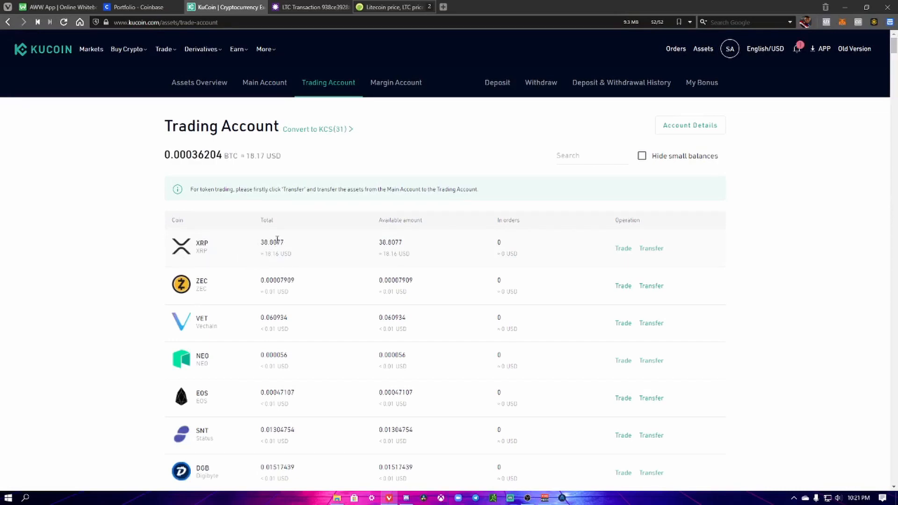
click(650, 249)
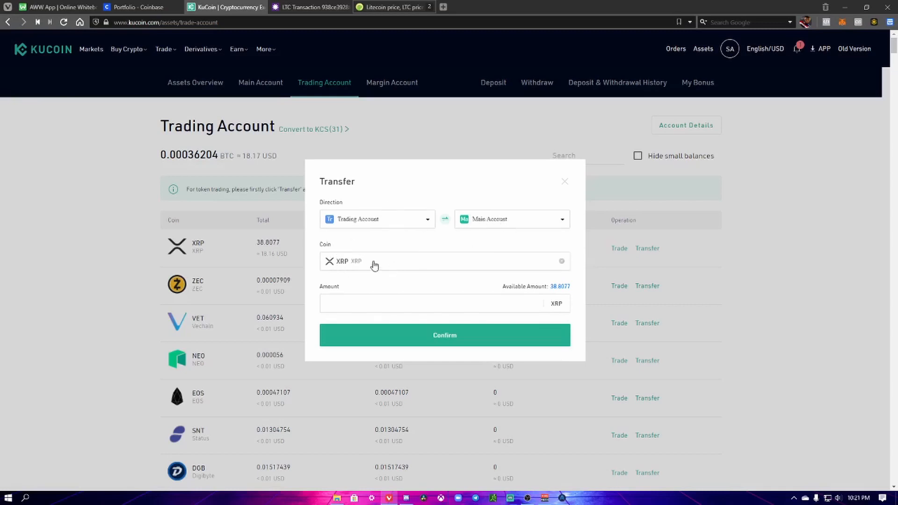
click(563, 288)
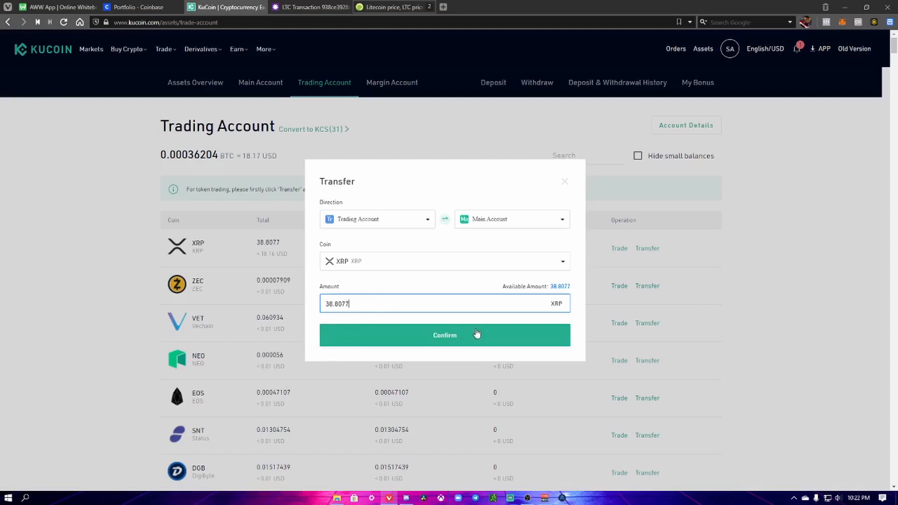
click(432, 335)
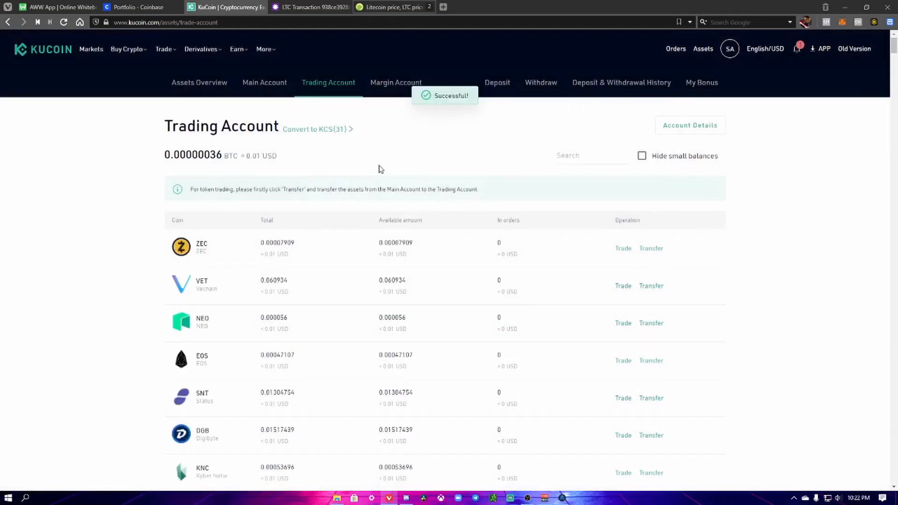
- Fill in an XRP withdrawal with the receiving address copied from Atomic Wallet and the maximum amount, 38.707700 XRP
click(538, 87)
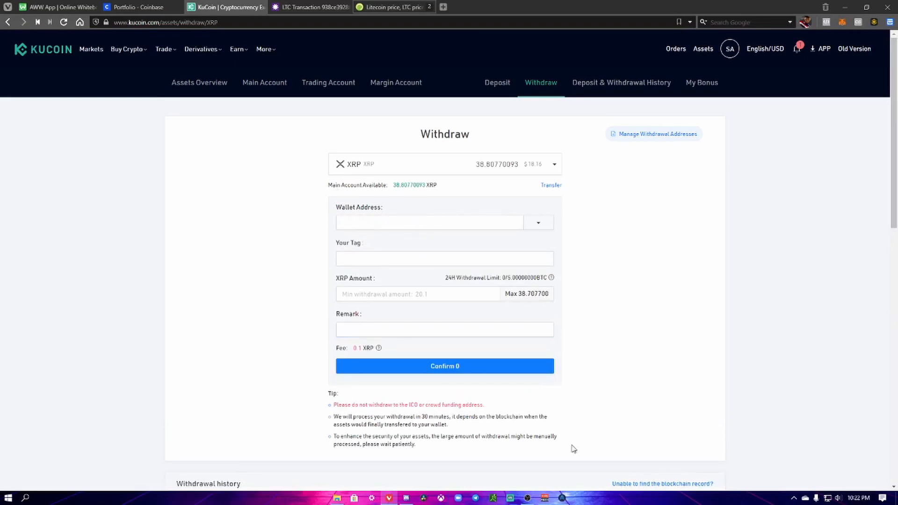
click(562, 498)
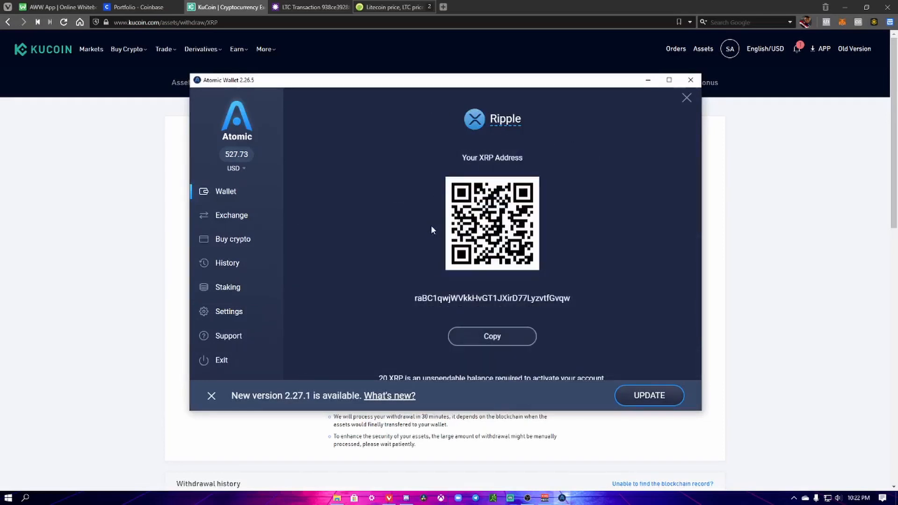
click(496, 336)
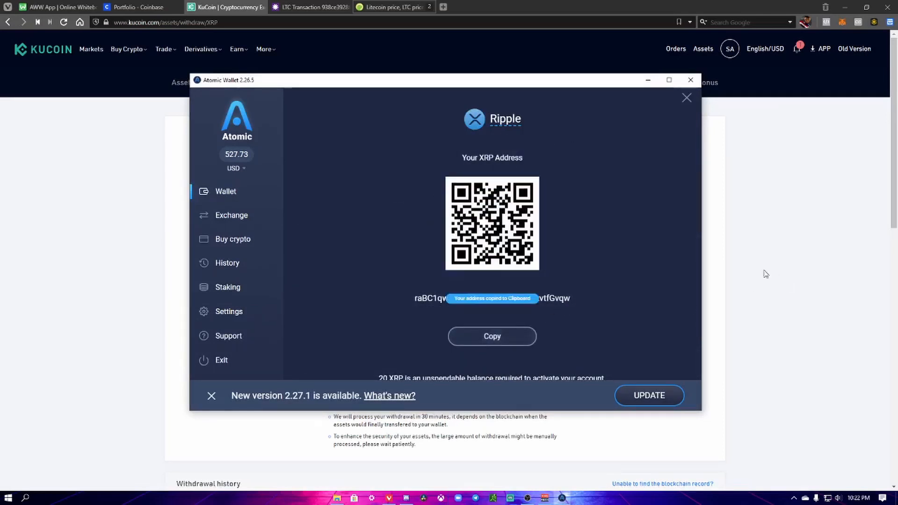
click(753, 149)
click(407, 225)
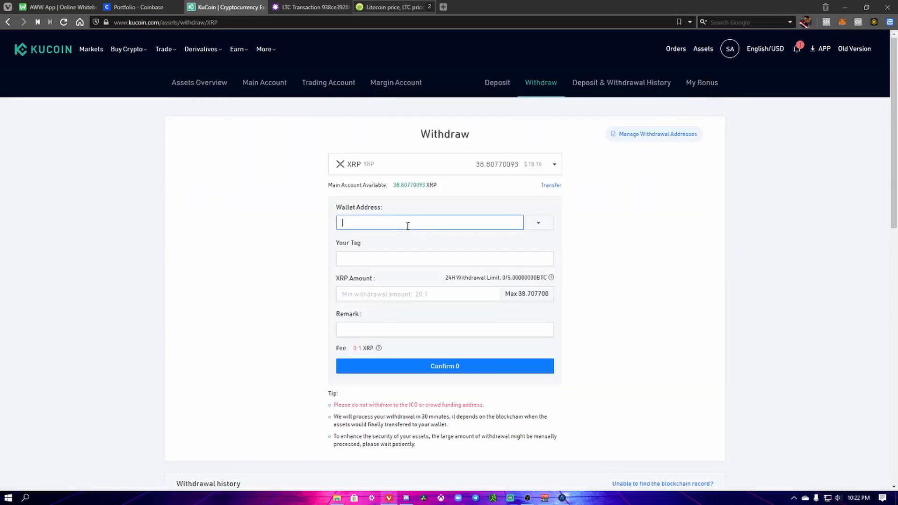
key(ctrl+v)
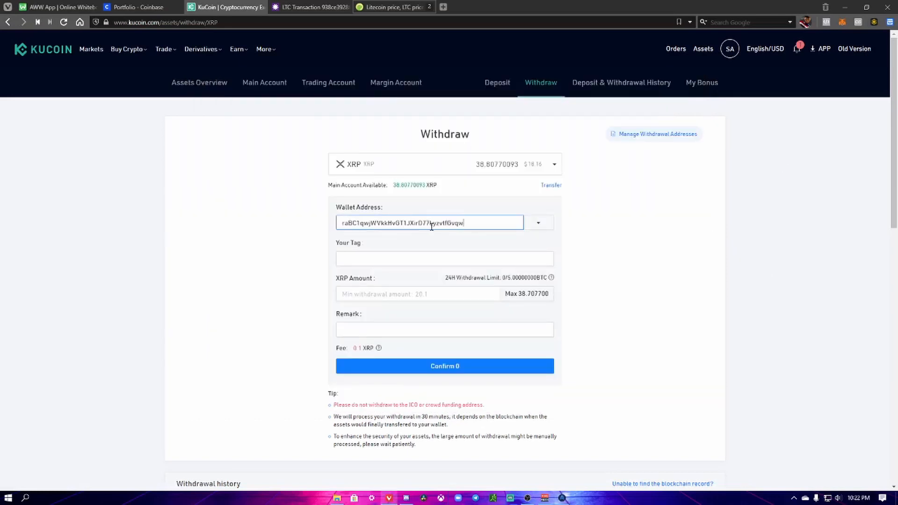
click(519, 294)
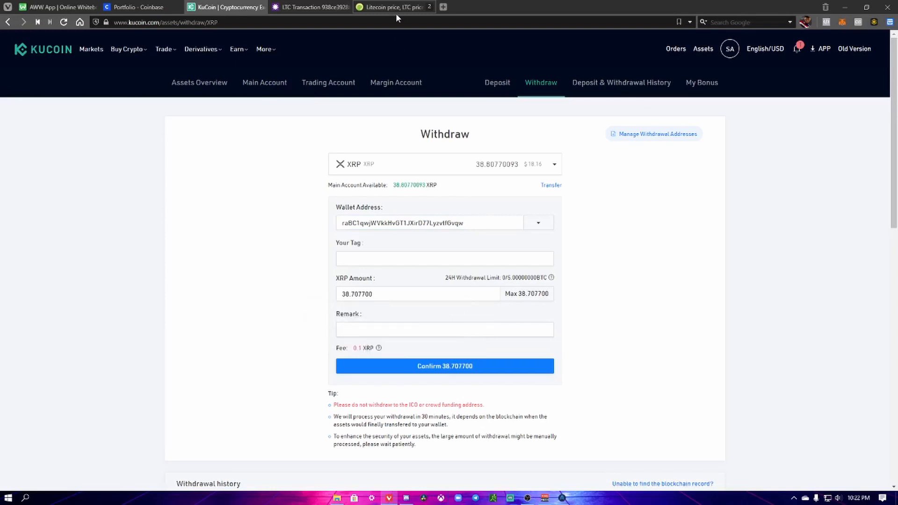
- Convert the 0.1 XRP withdrawal fee to USD on CoinGecko's XRP page
mouse_move(396, 10)
click(399, 75)
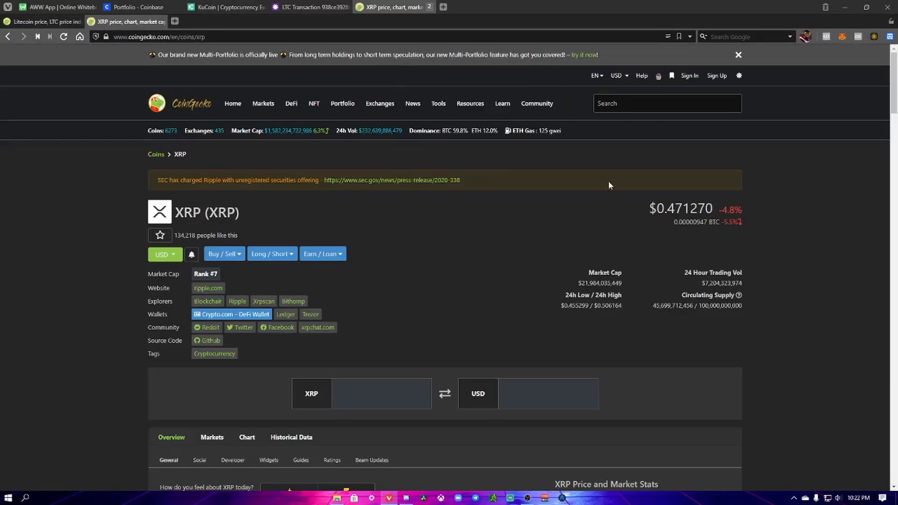
scroll(503, 245, down, 2)
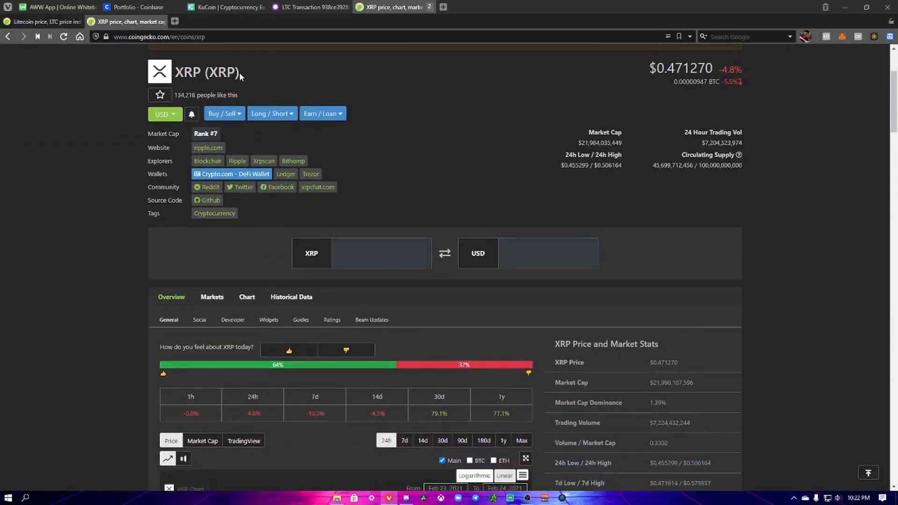
drag(241, 73, 184, 73)
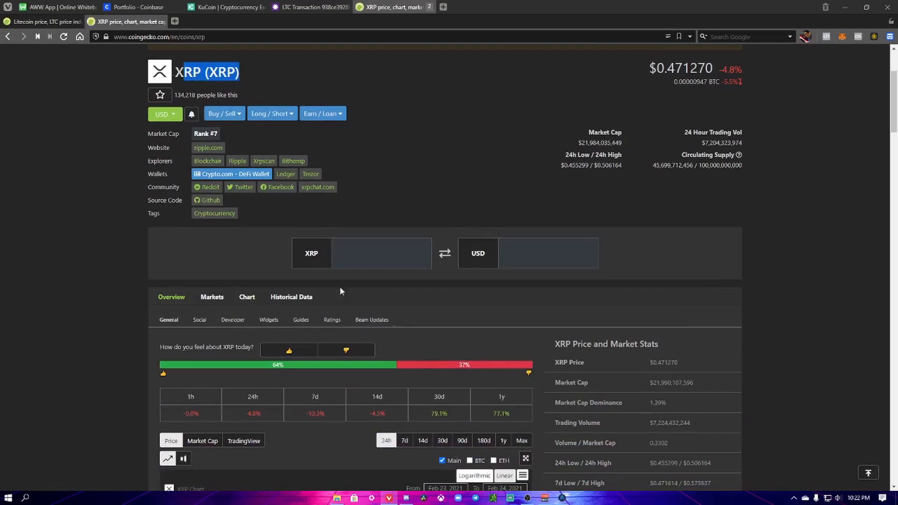
click(348, 252)
text(0.1)
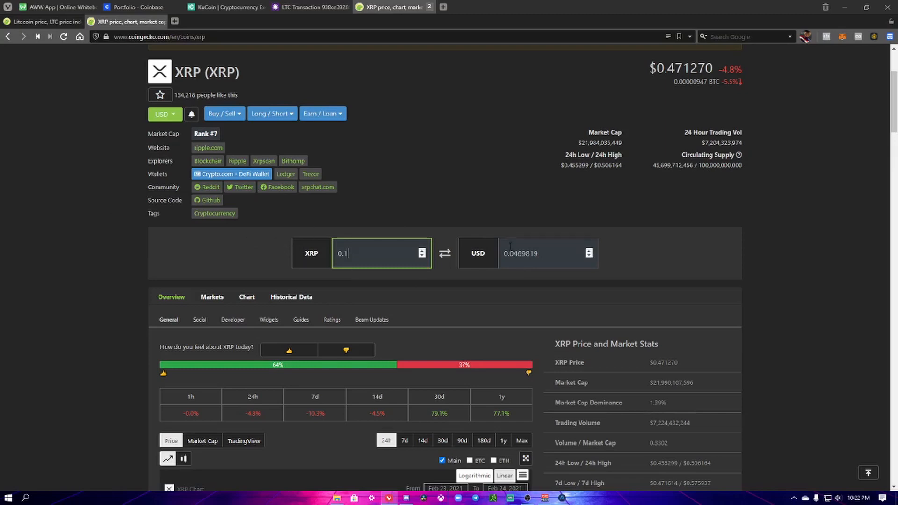
- Return to KuCoin, confirm the 38.7077 XRP withdrawal, and submit the trading password, email verification code and Google verification code
click(227, 7)
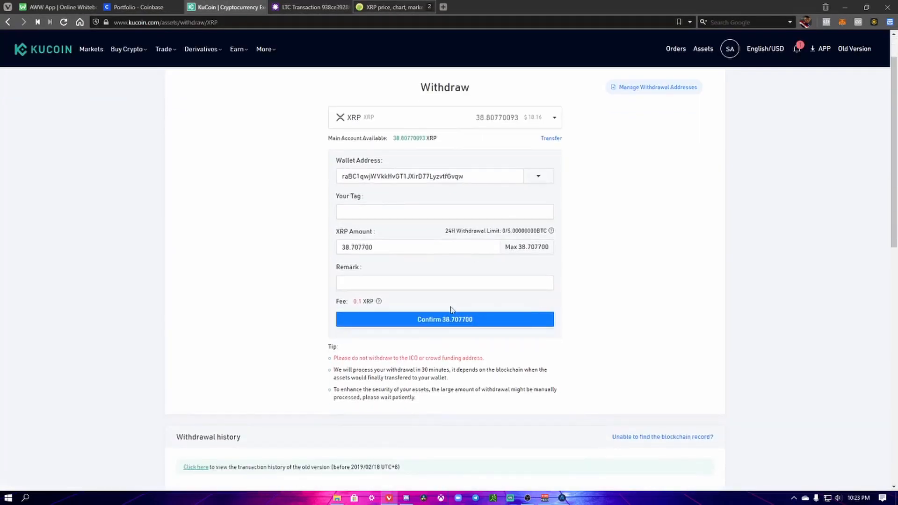
click(431, 320)
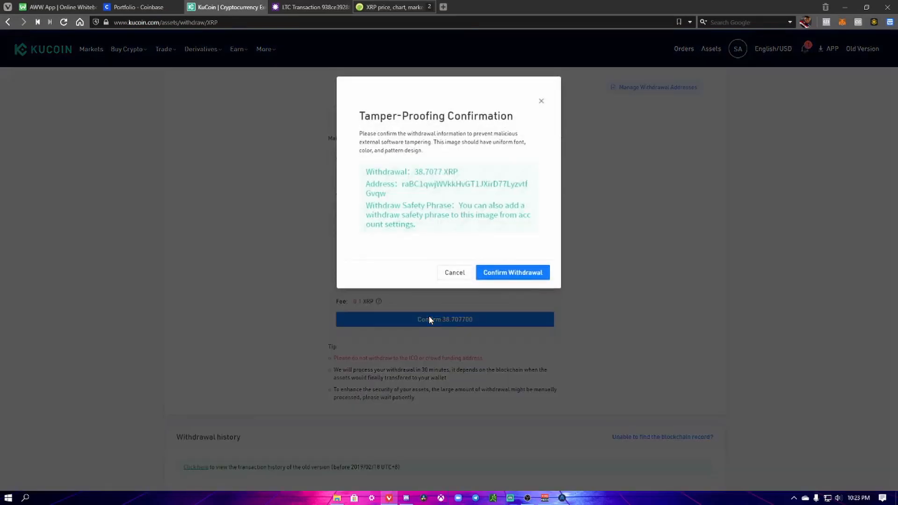
click(508, 273)
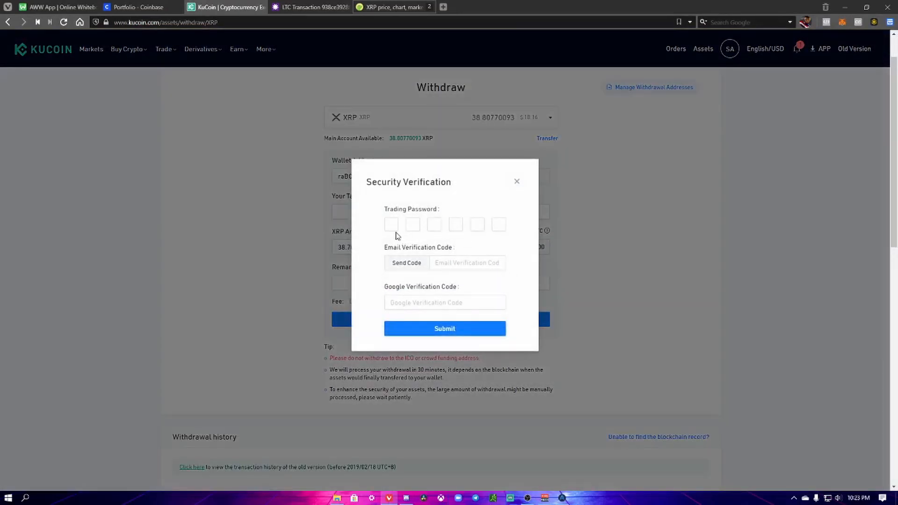
click(391, 224)
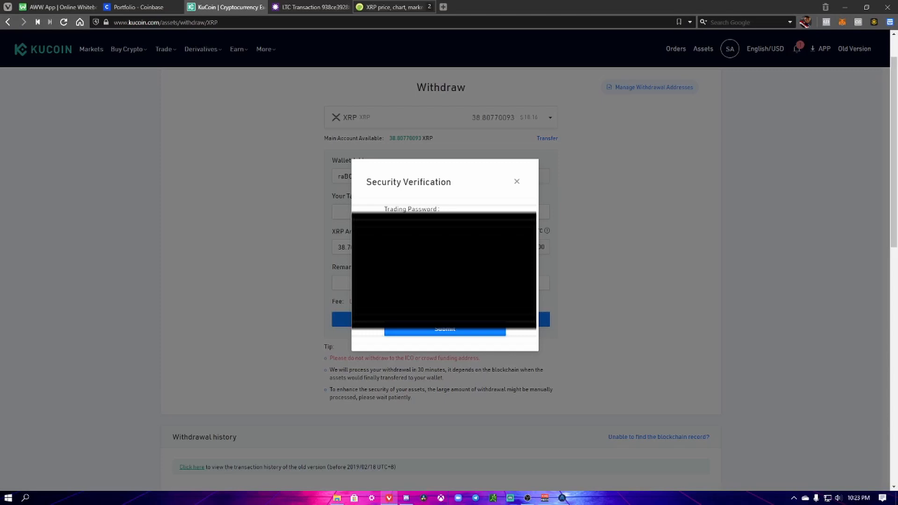
click(502, 332)
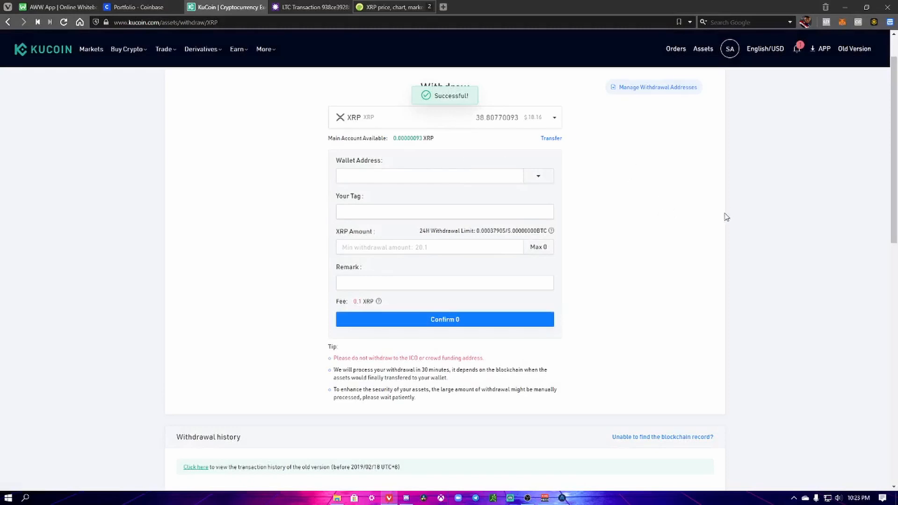
- Switch to Atomic Wallet and check the Ripple balance and transactions for the incoming XRP
click(562, 498)
click(687, 98)
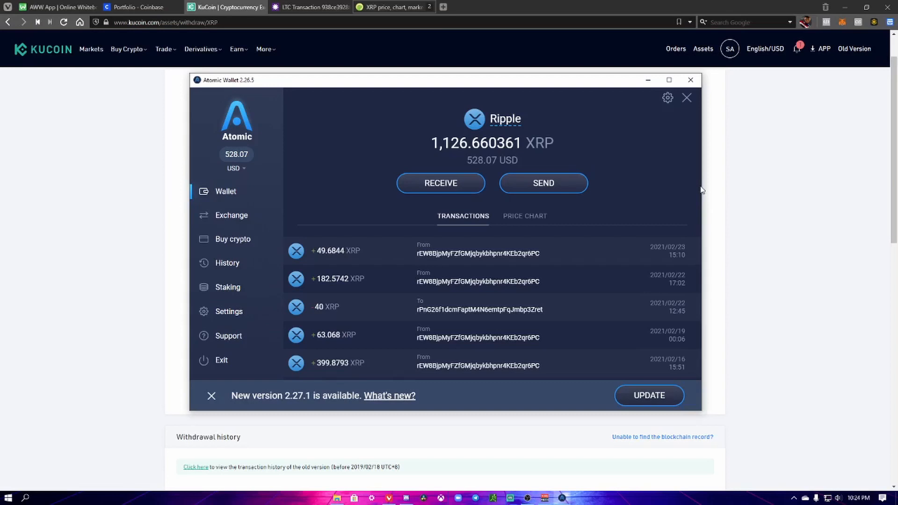
click(746, 189)
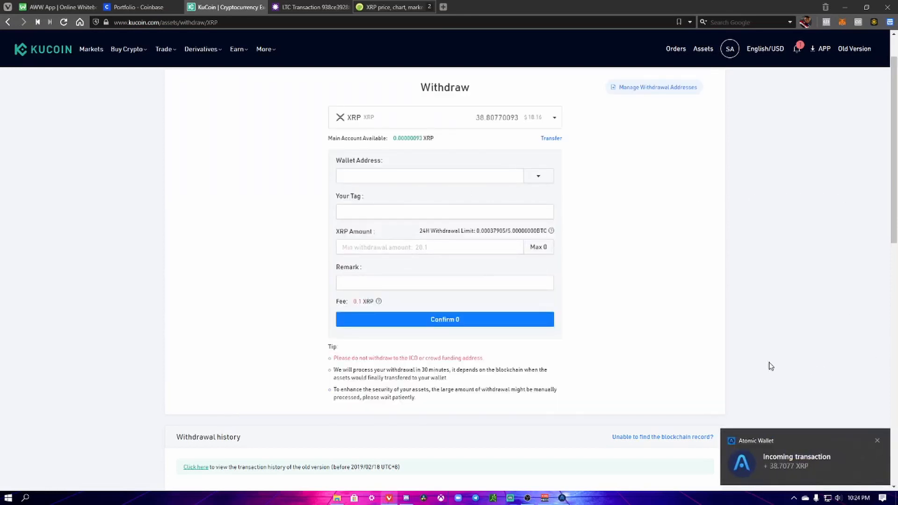
click(560, 498)
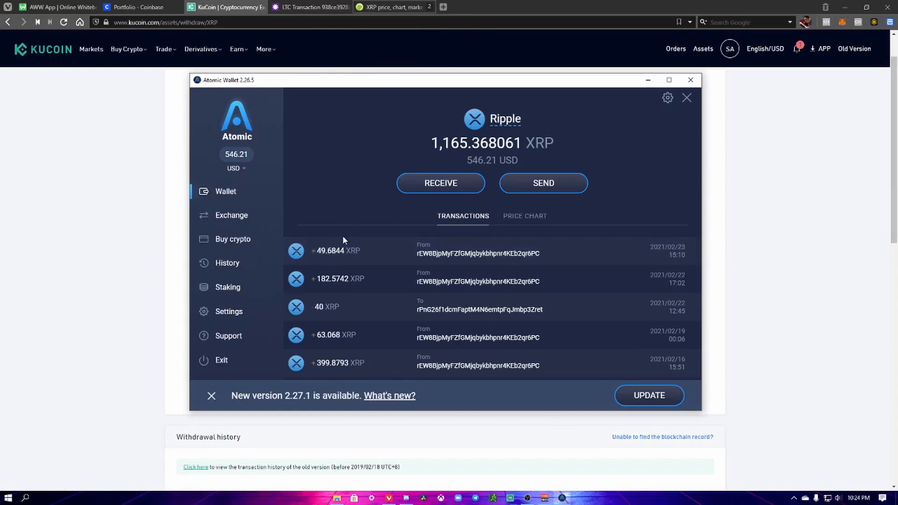
- Return to CoinGecko's XRP page and convert 49.68 XRP to USD
click(372, 8)
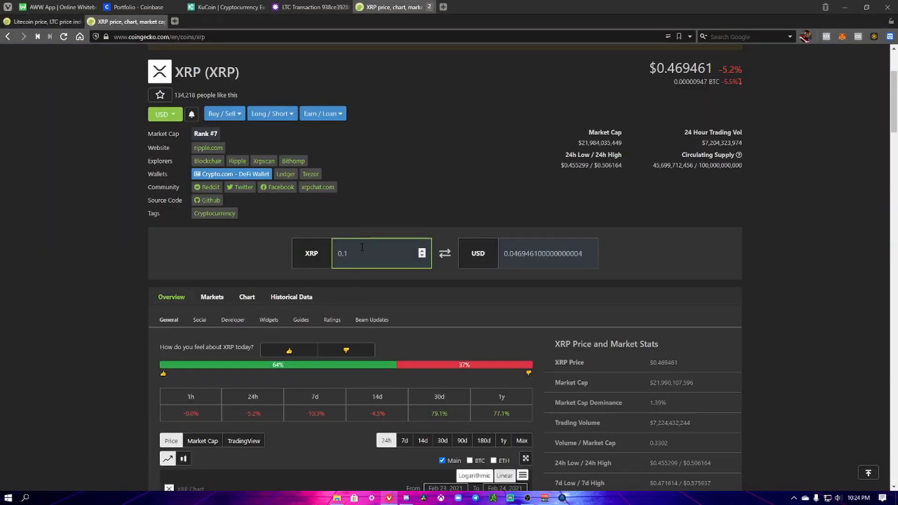
key(BackSpace)
key(BackSpace)
key(BackSpace)
text(49.68)
- Review the AWW whiteboard plan from "sell crypto for stable coin" through "sell stable coin for XRP" to "send XRP to your wallet"
click(58, 7)
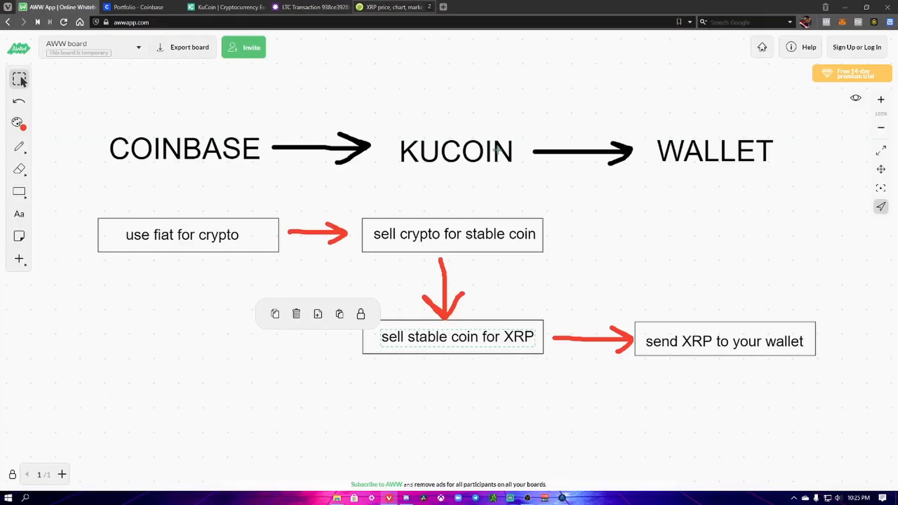
drag(411, 239, 465, 239)
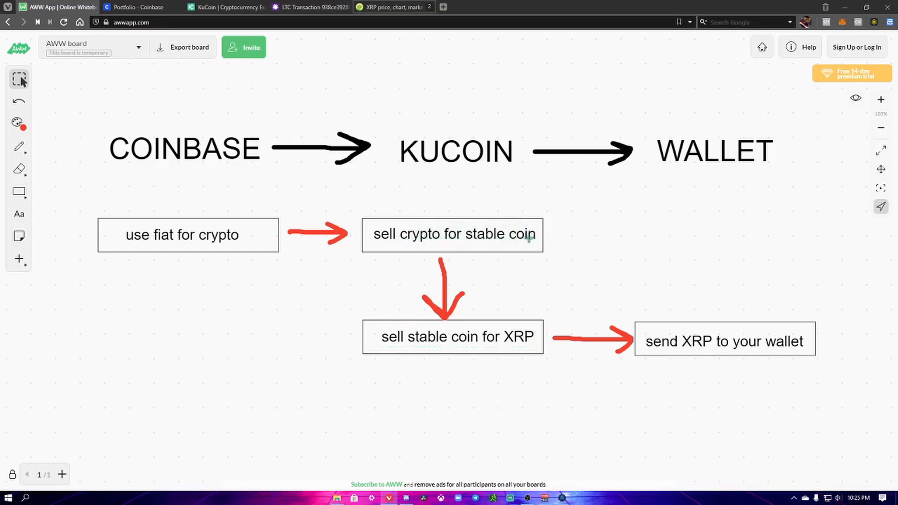
drag(398, 328, 546, 344)
drag(674, 346, 805, 336)
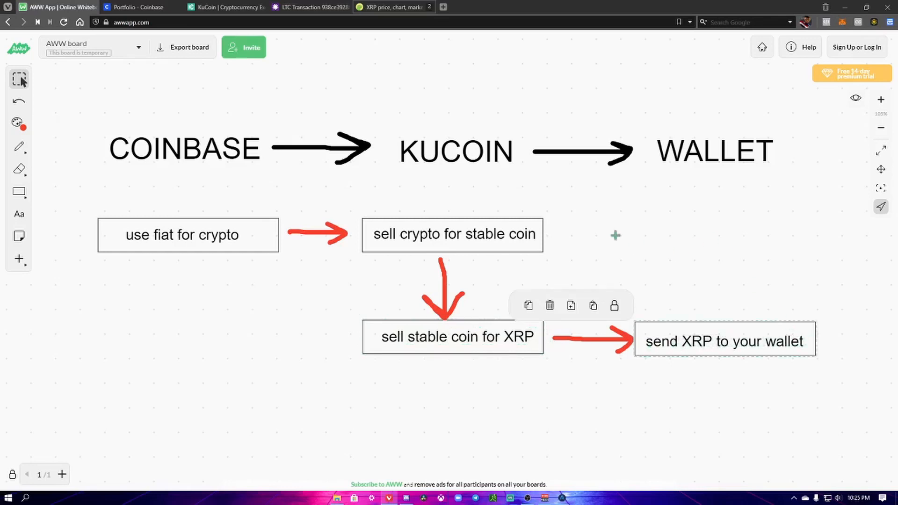